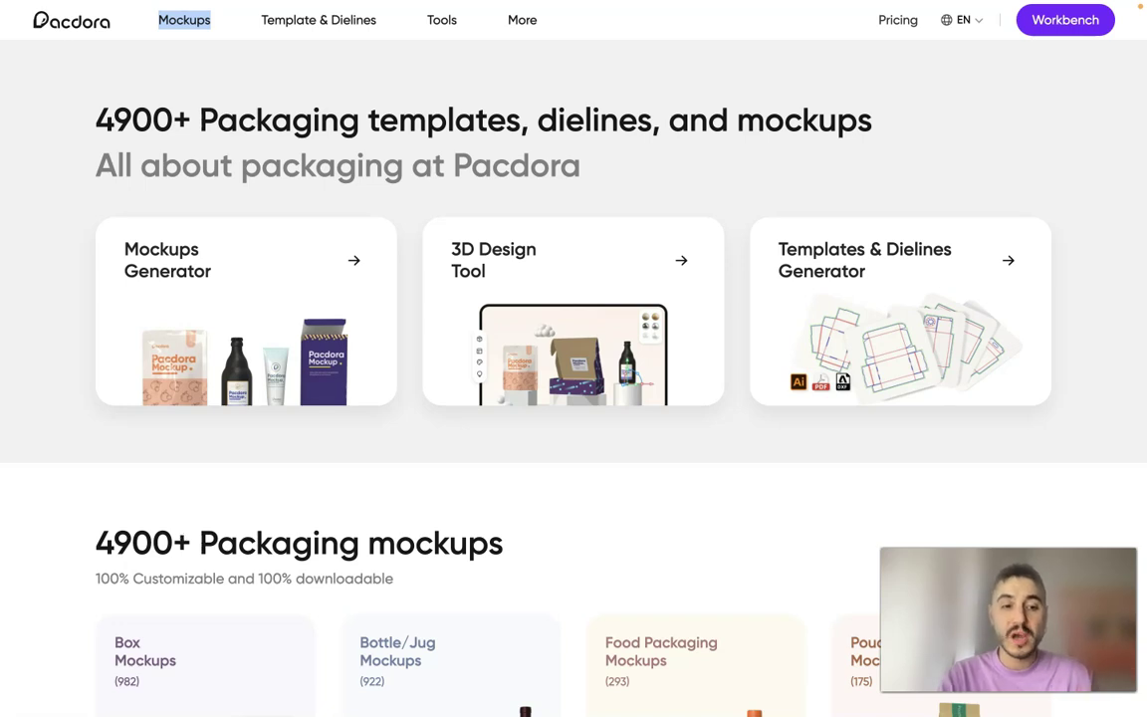
Scroll the homepage past the mockup category cards and 3D mockup rows to the 2900+ Packaging dielines grid
{"action": "left_click", "coordinate": [34, 573]}
{"action": "scroll", "coordinate": [373, 526], "scroll_direction": "down", "scroll_amount": 3}
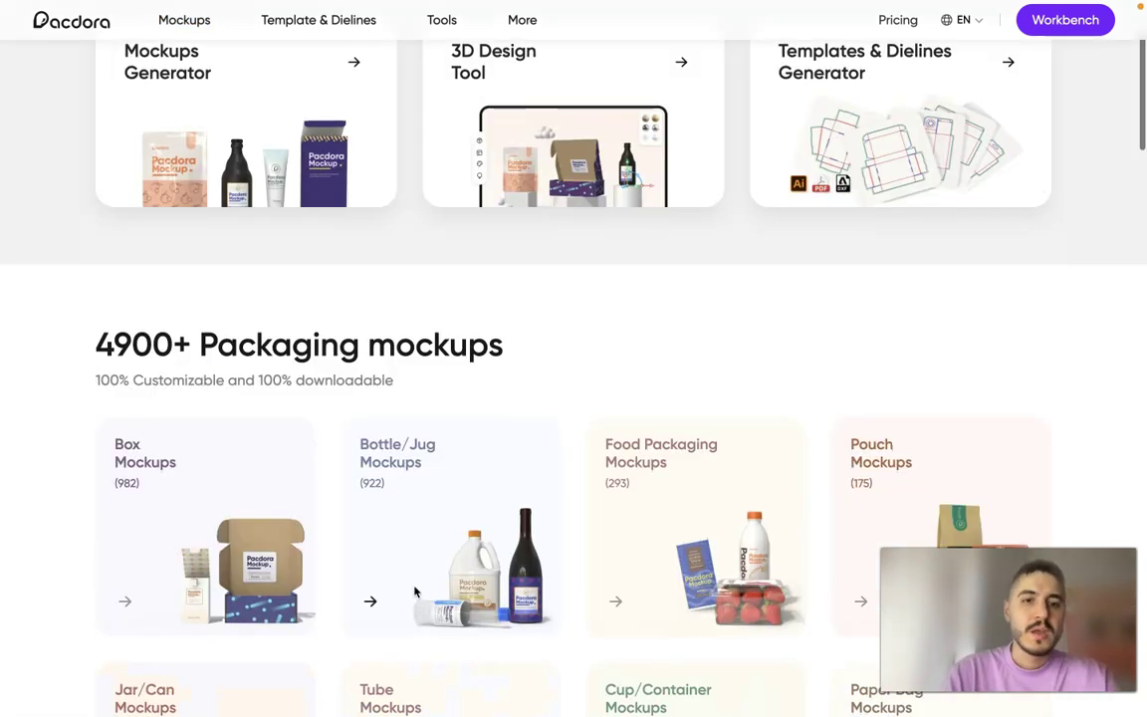
{"action": "scroll", "coordinate": [372, 525], "scroll_direction": "down", "scroll_amount": 2}
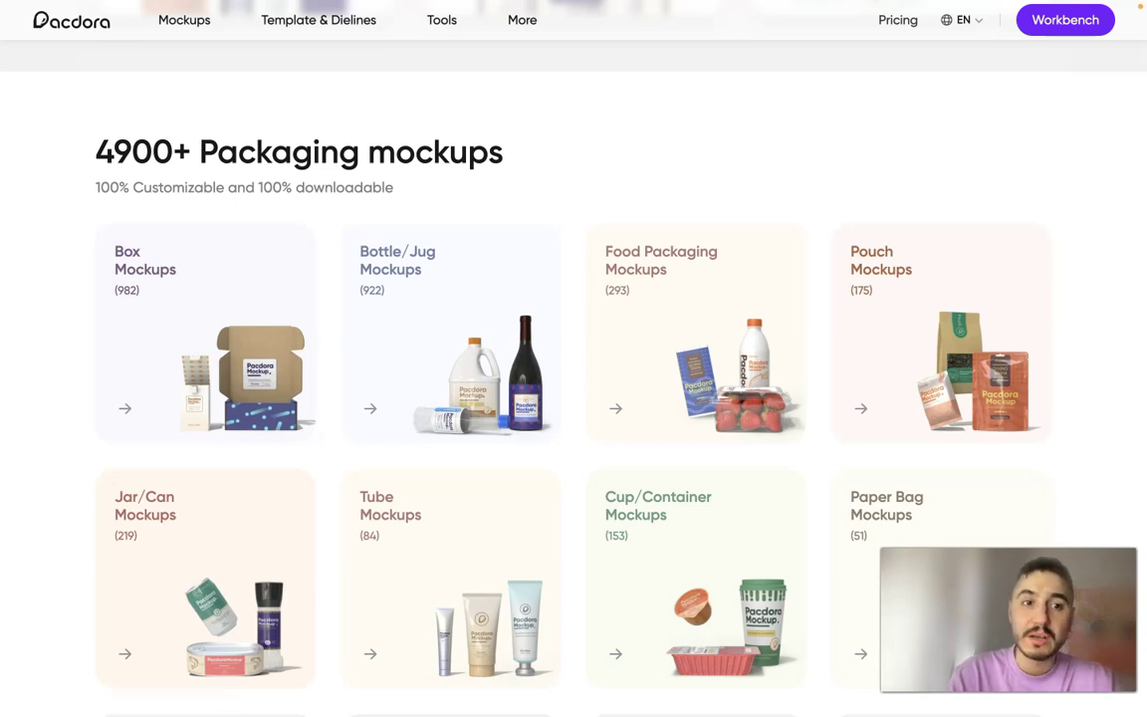
{"action": "scroll", "coordinate": [435, 205], "scroll_direction": "down", "scroll_amount": 3}
{"action": "scroll", "coordinate": [187, 306], "scroll_direction": "up", "scroll_amount": 1}
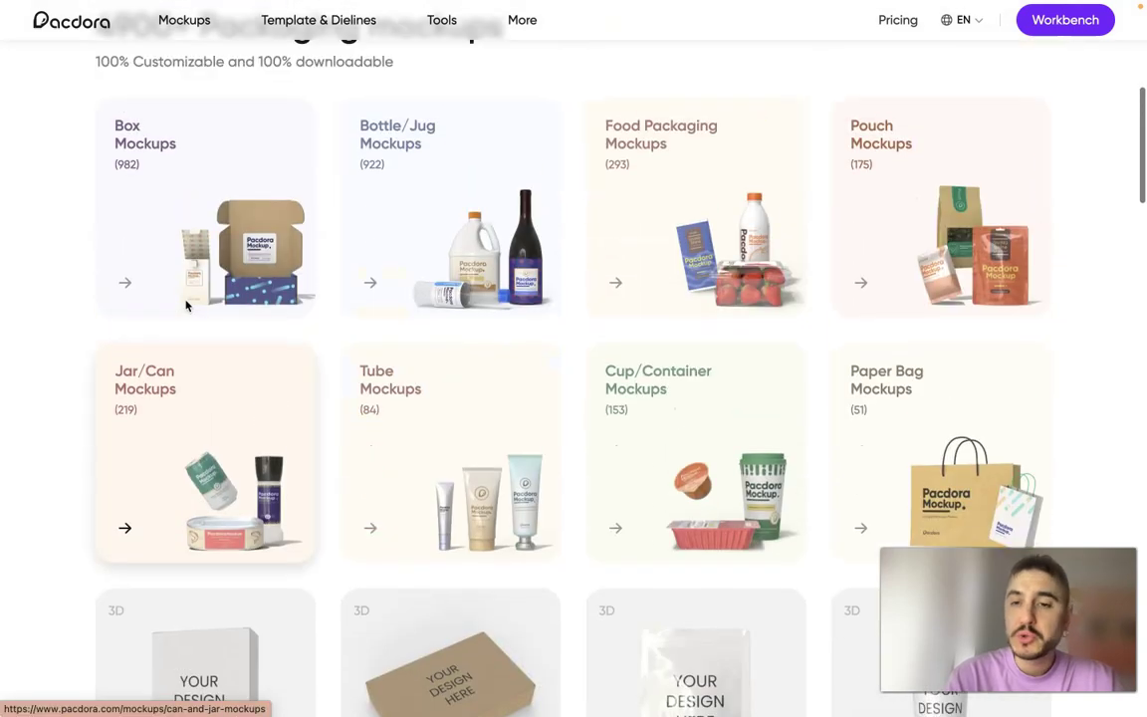
{"action": "scroll", "coordinate": [186, 306], "scroll_direction": "up", "scroll_amount": 1}
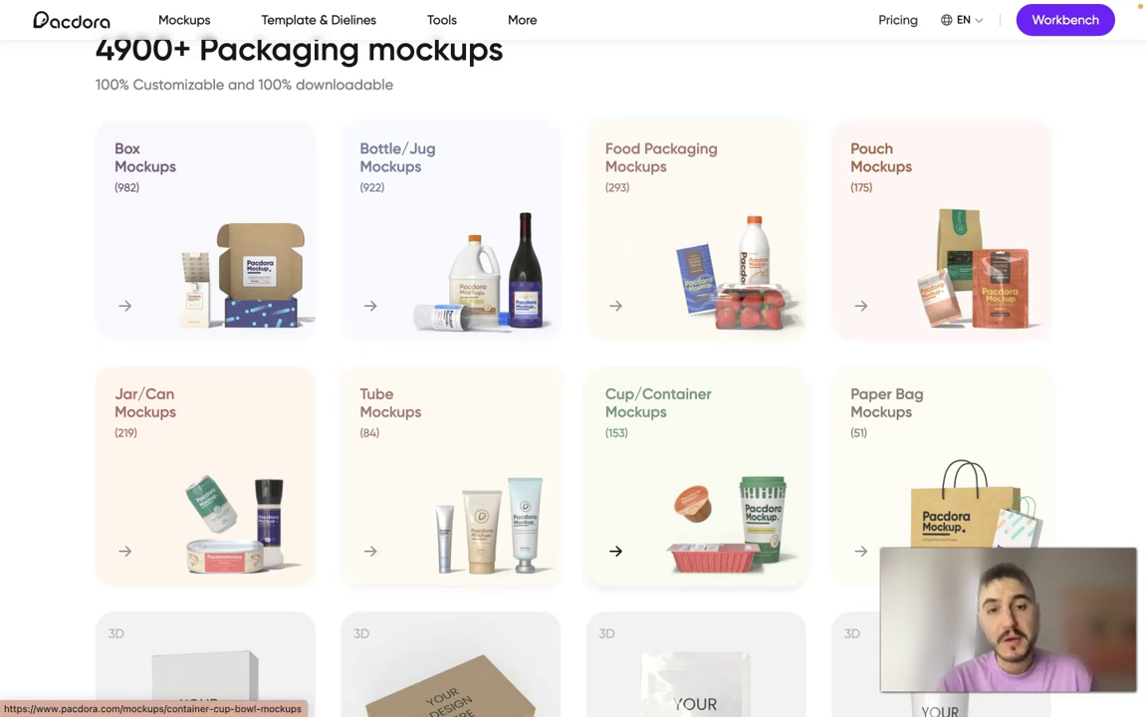
{"action": "scroll", "coordinate": [640, 417], "scroll_direction": "down", "scroll_amount": 5}
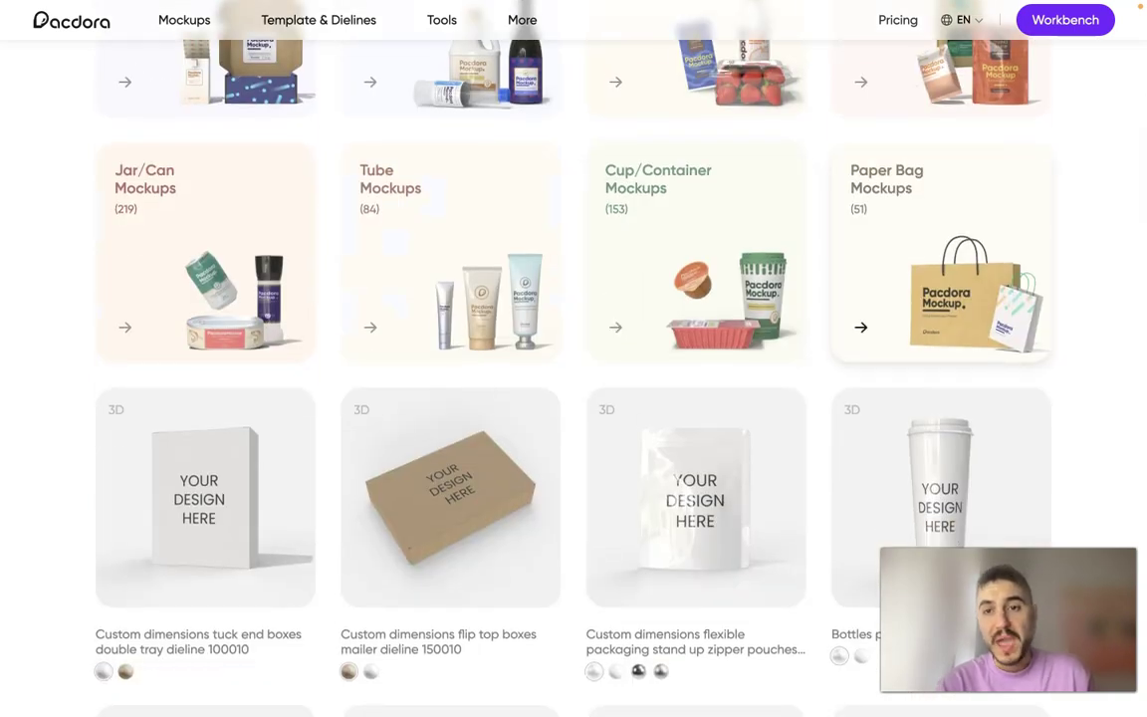
{"action": "scroll", "coordinate": [914, 262], "scroll_direction": "down", "scroll_amount": 10}
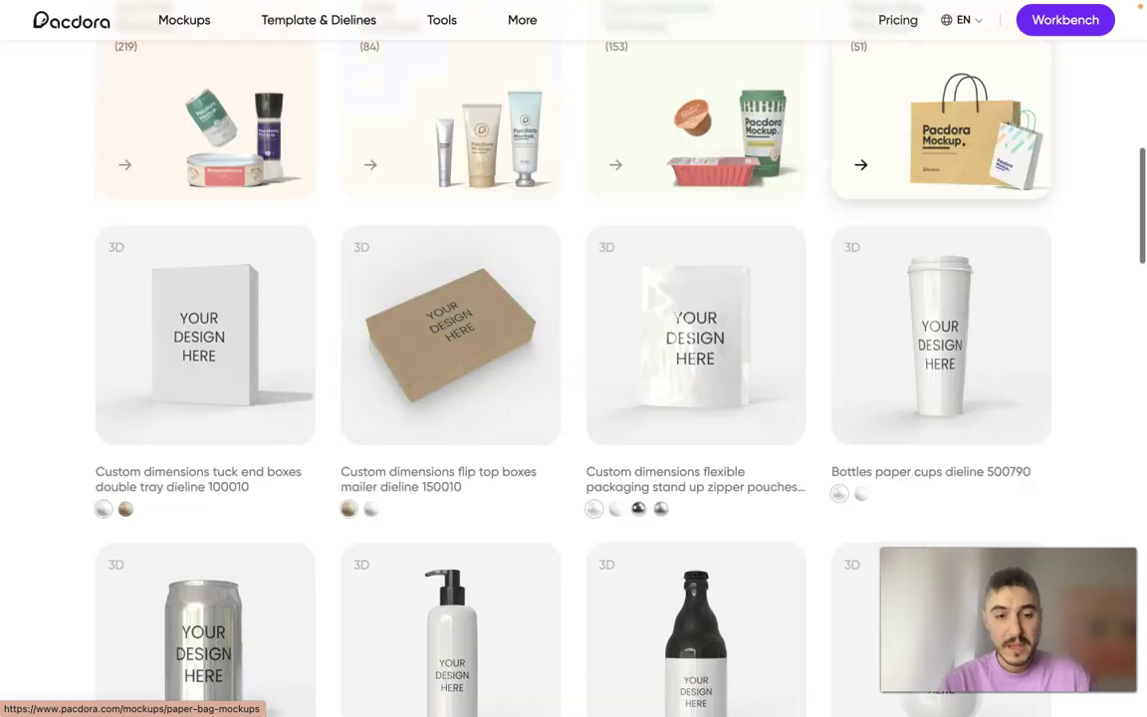
{"action": "scroll", "coordinate": [911, 308], "scroll_direction": "up", "scroll_amount": 3}
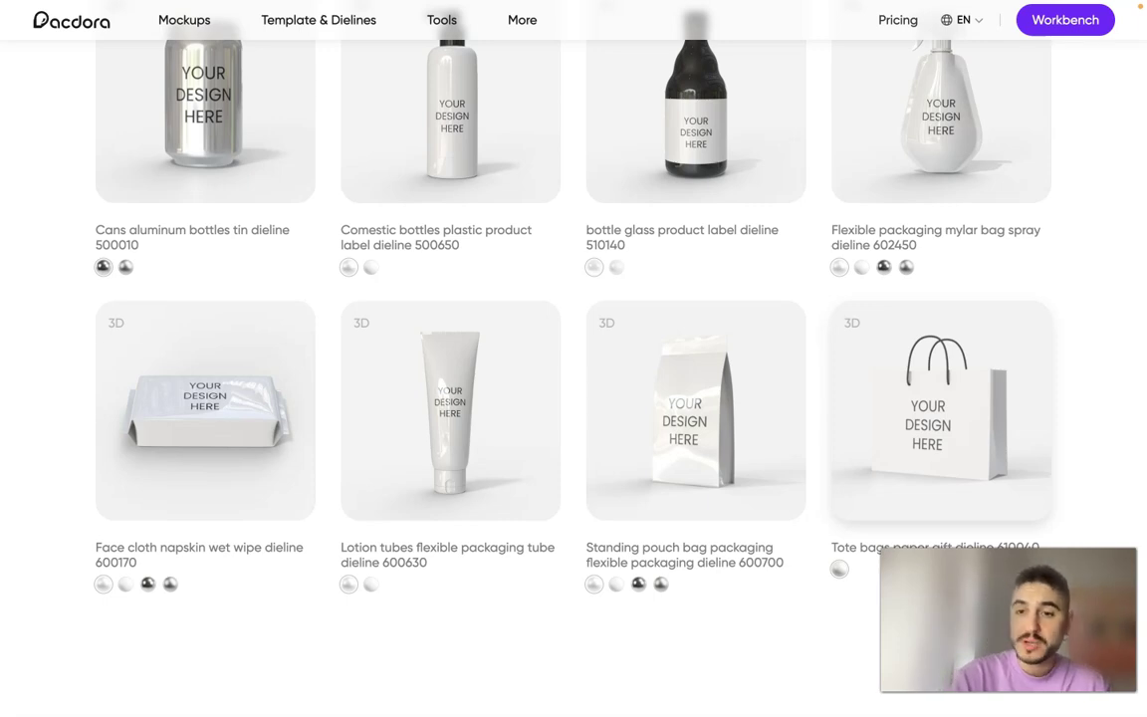
{"action": "scroll", "coordinate": [913, 428], "scroll_direction": "down", "scroll_amount": 5}
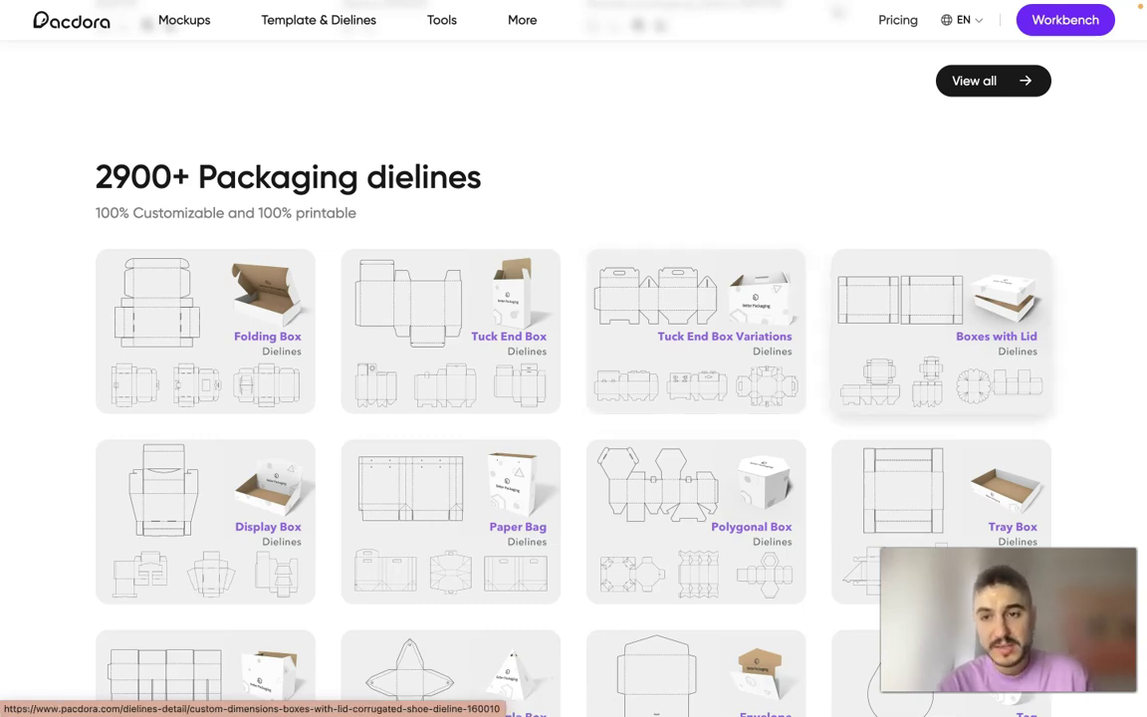
Scroll past the dieline box cards and 3D design tool grid down to View all and the footer
{"action": "scroll", "coordinate": [941, 368], "scroll_direction": "down", "scroll_amount": 2}
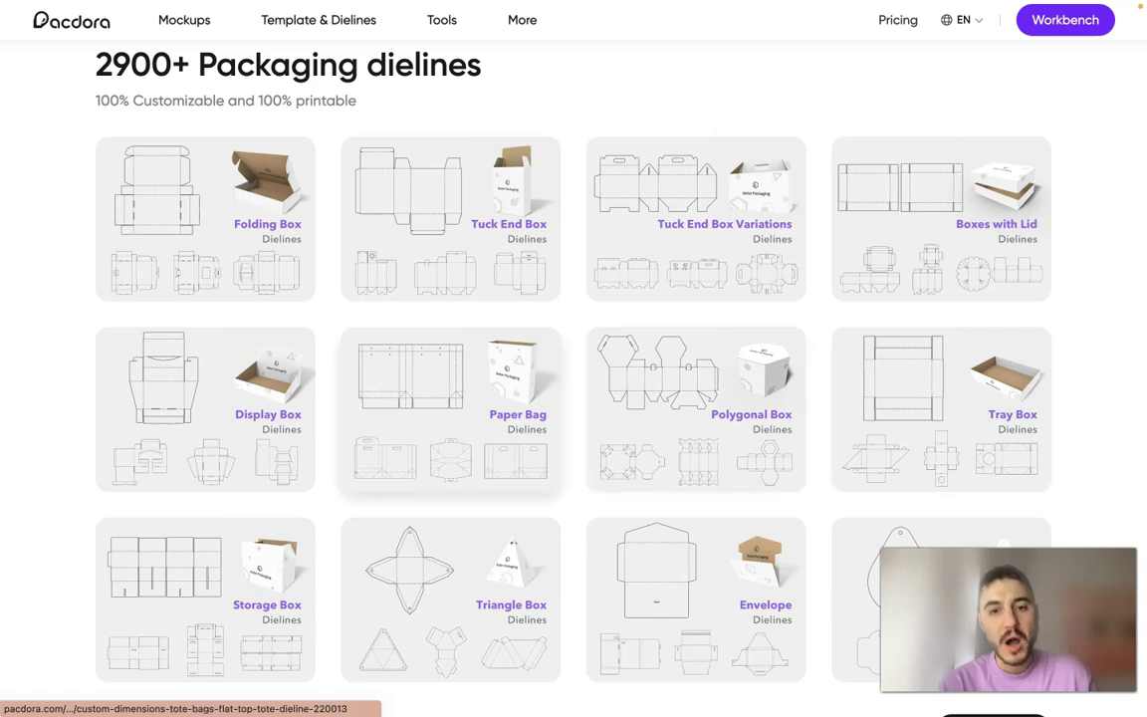
{"action": "scroll", "coordinate": [296, 453], "scroll_direction": "down", "scroll_amount": 2}
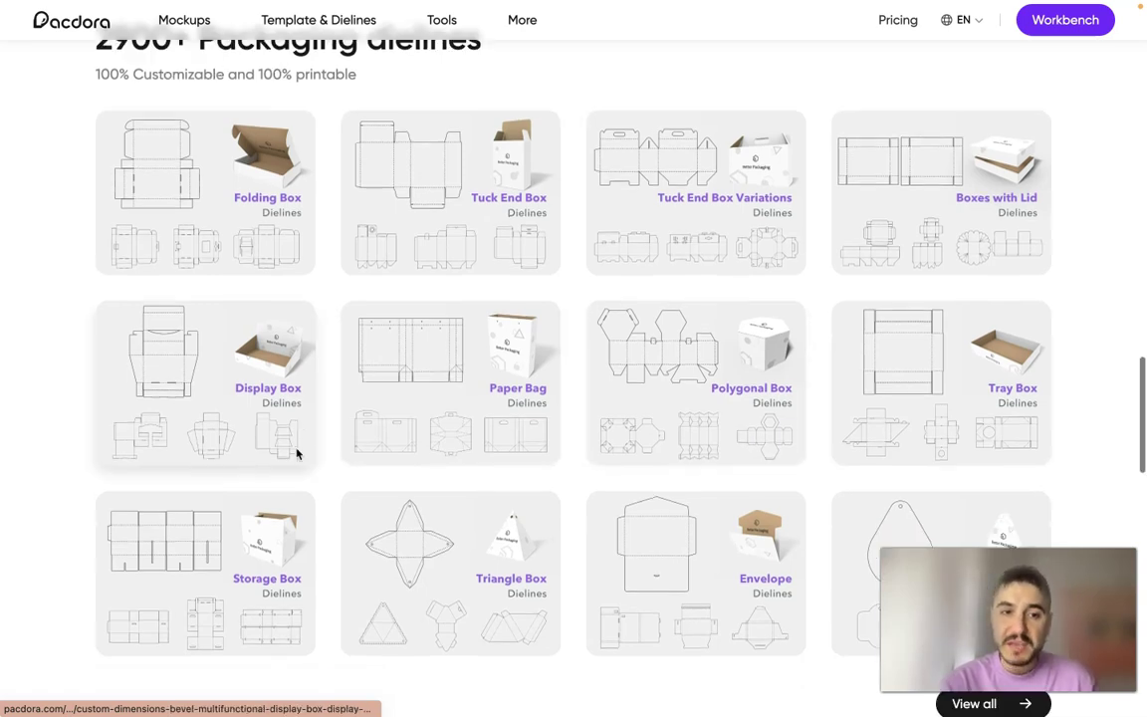
{"action": "scroll", "coordinate": [297, 453], "scroll_direction": "down", "scroll_amount": 1}
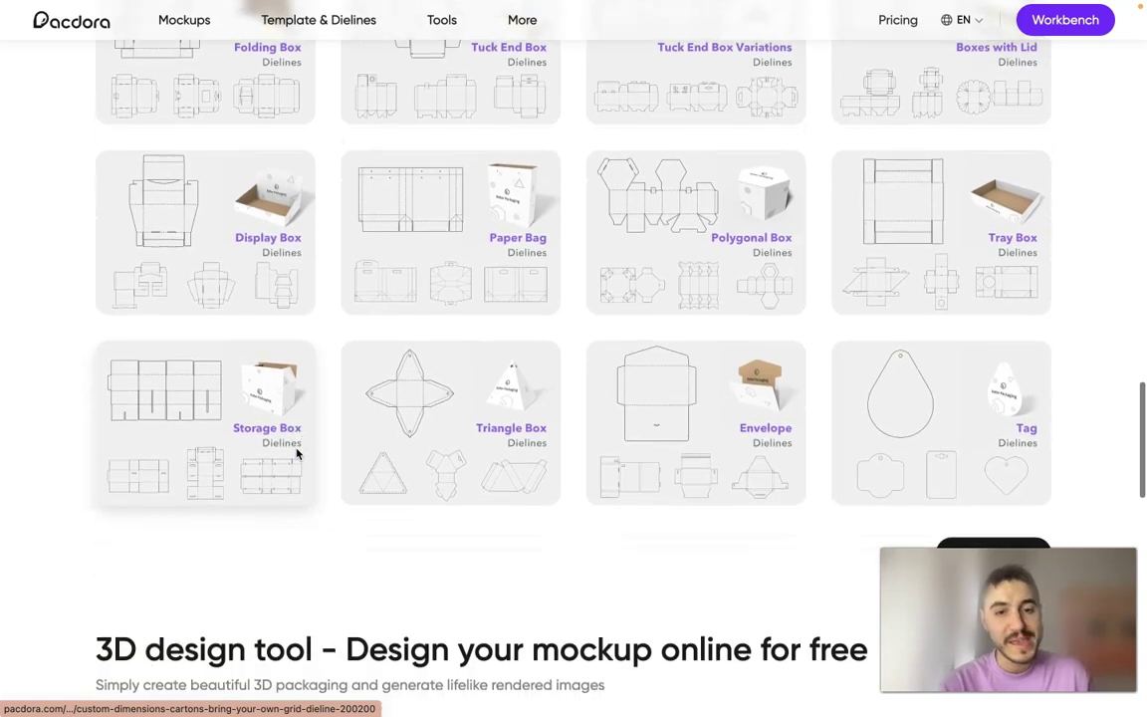
{"action": "scroll", "coordinate": [681, 479], "scroll_direction": "down", "scroll_amount": 2}
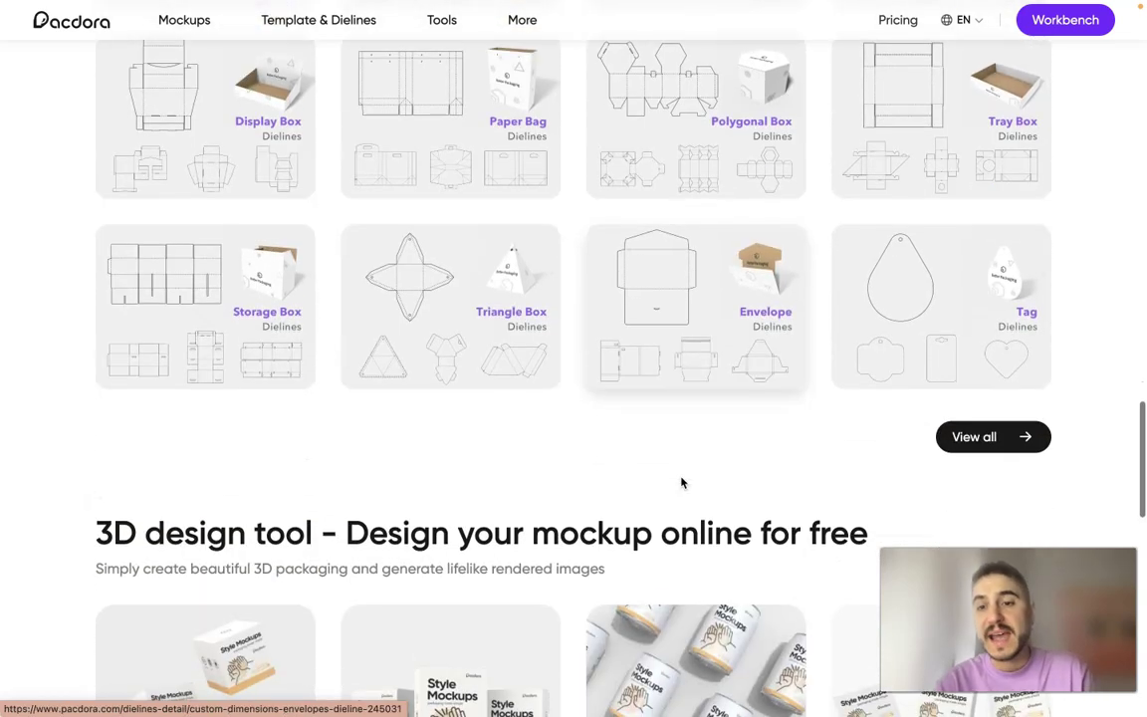
{"action": "scroll", "coordinate": [915, 520], "scroll_direction": "up", "scroll_amount": 5}
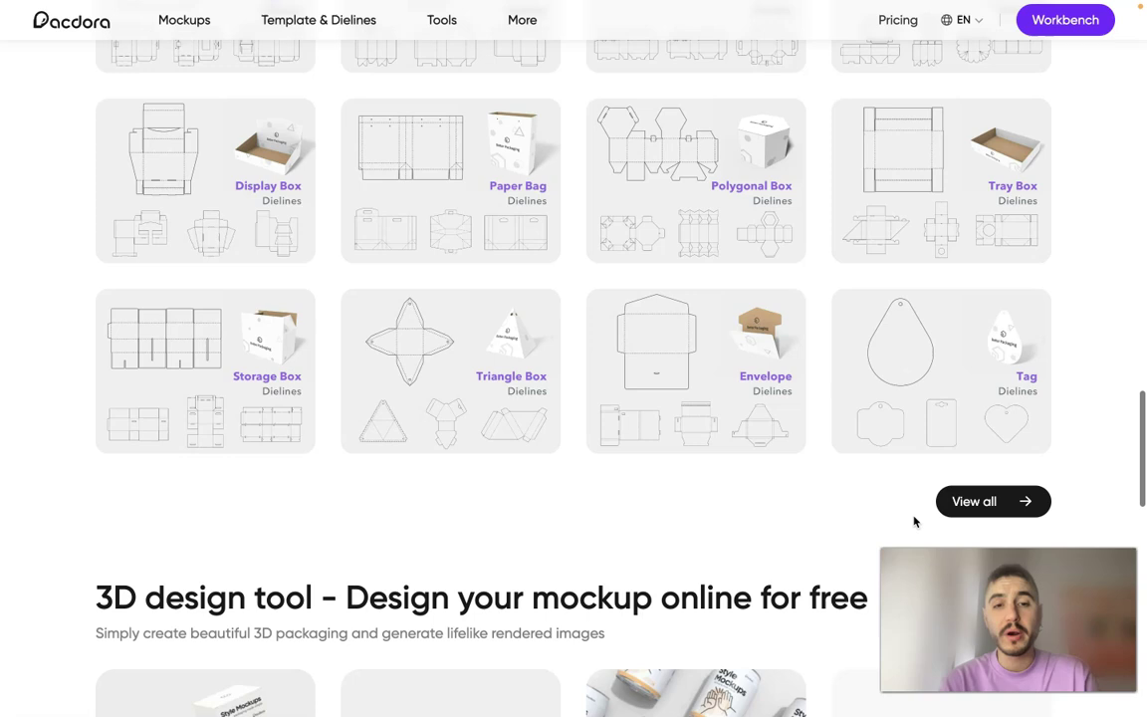
{"action": "scroll", "coordinate": [914, 520], "scroll_direction": "down", "scroll_amount": 10}
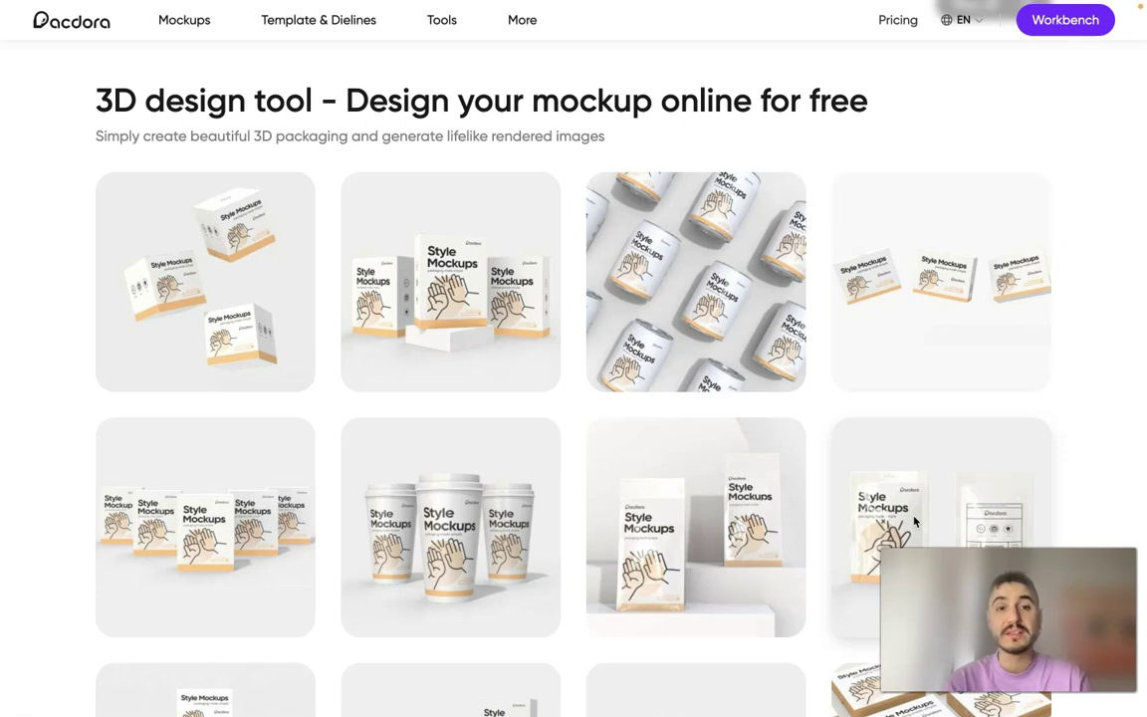
{"action": "scroll", "coordinate": [610, 409], "scroll_direction": "down", "scroll_amount": 5}
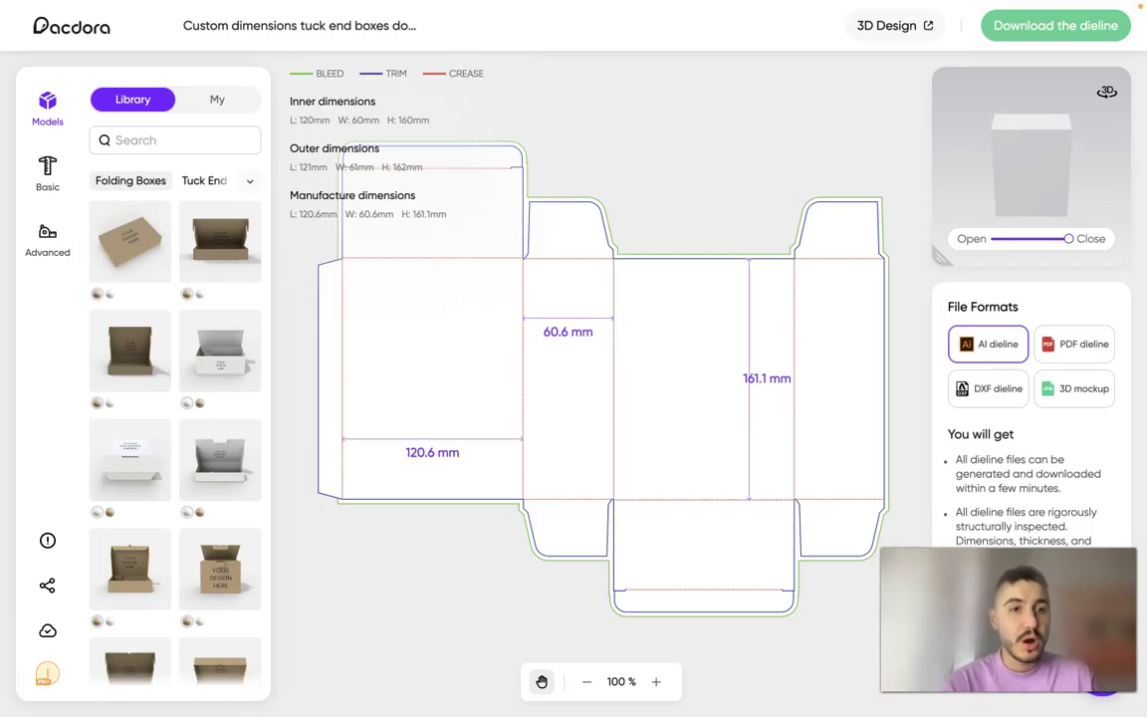
Browse the Models Library and replace the tuck end box with the kraft flip top mailer box
{"action": "scroll", "coordinate": [96, 346], "scroll_direction": "down", "scroll_amount": 5}
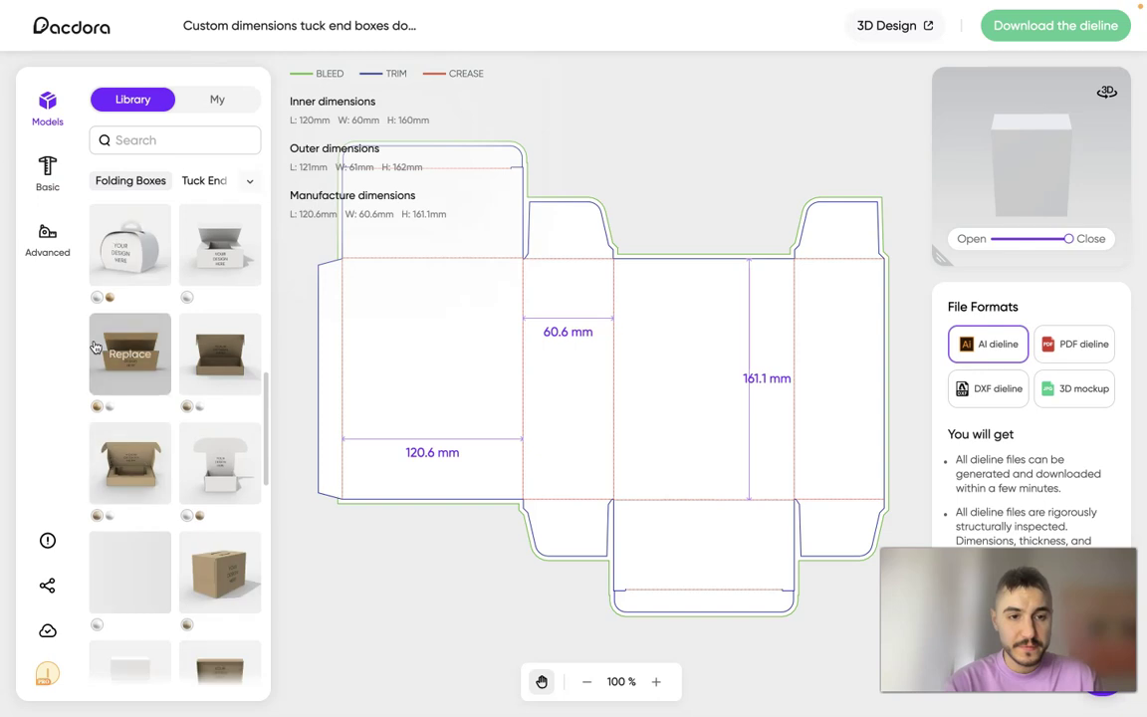
{"action": "scroll", "coordinate": [96, 347], "scroll_direction": "down", "scroll_amount": 10}
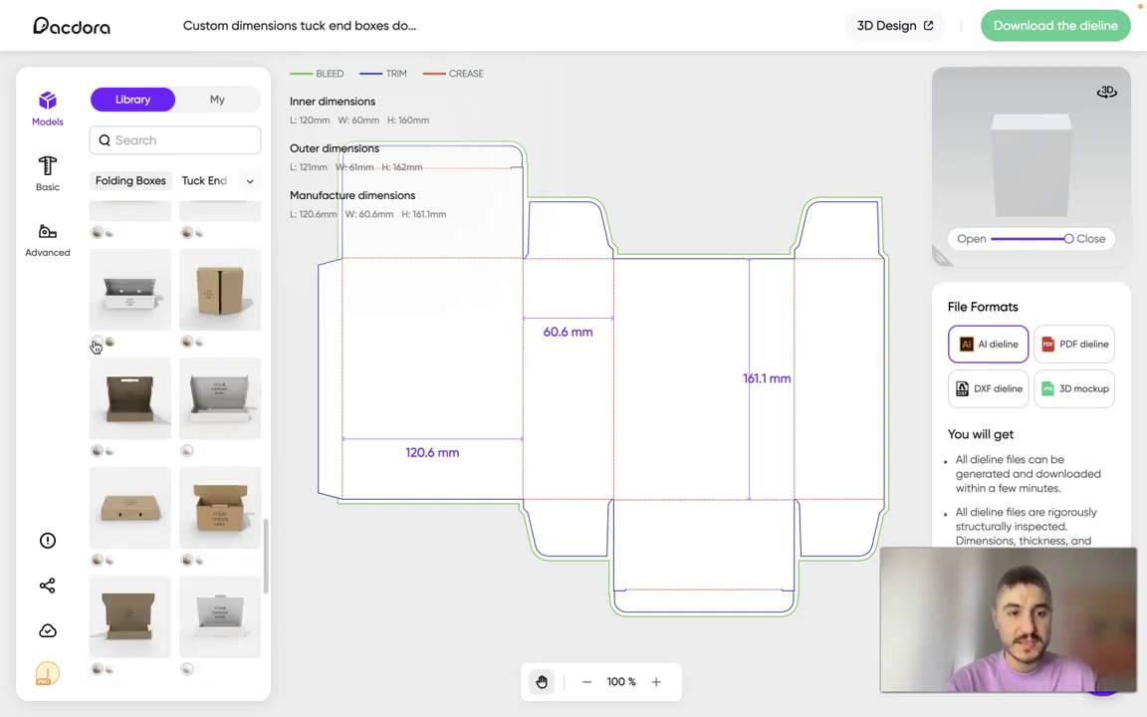
{"action": "scroll", "coordinate": [96, 347], "scroll_direction": "down", "scroll_amount": 10}
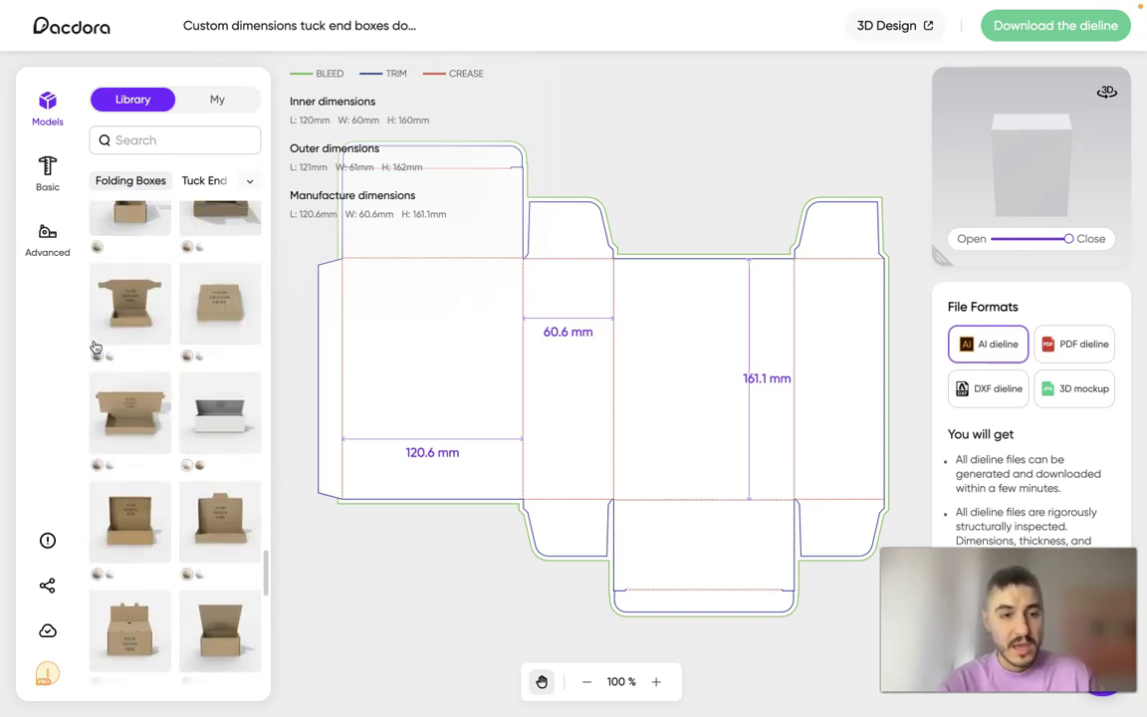
{"action": "scroll", "coordinate": [96, 347], "scroll_direction": "down", "scroll_amount": 10}
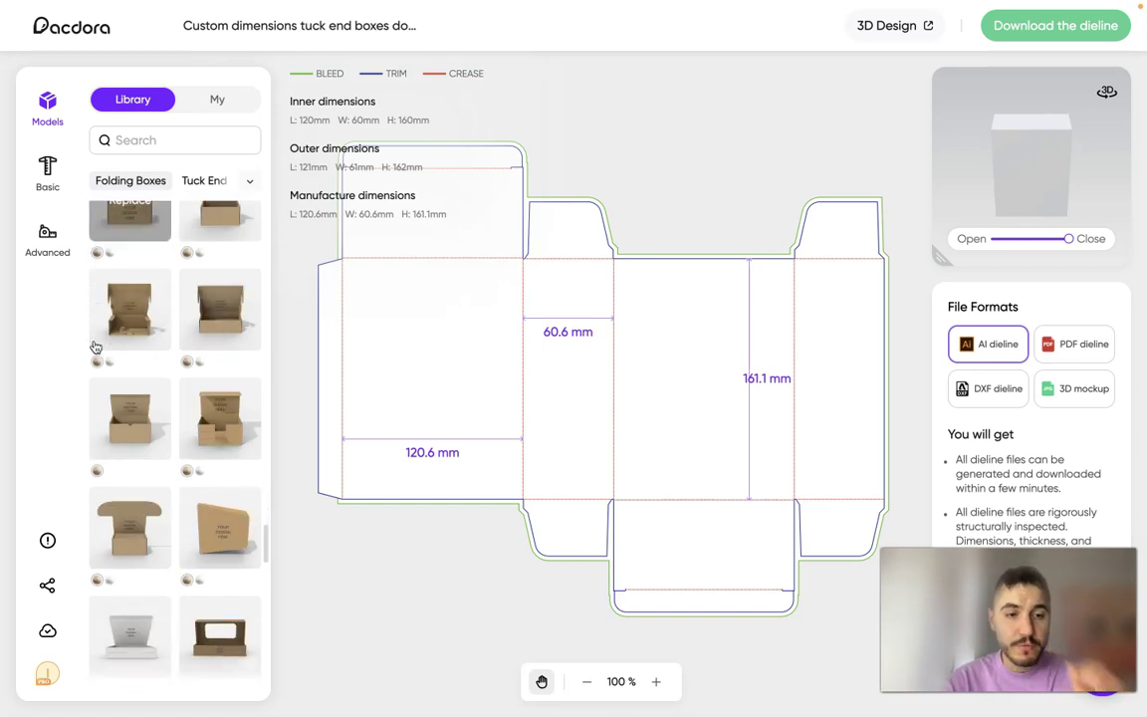
{"action": "scroll", "coordinate": [96, 347], "scroll_direction": "down", "scroll_amount": 10}
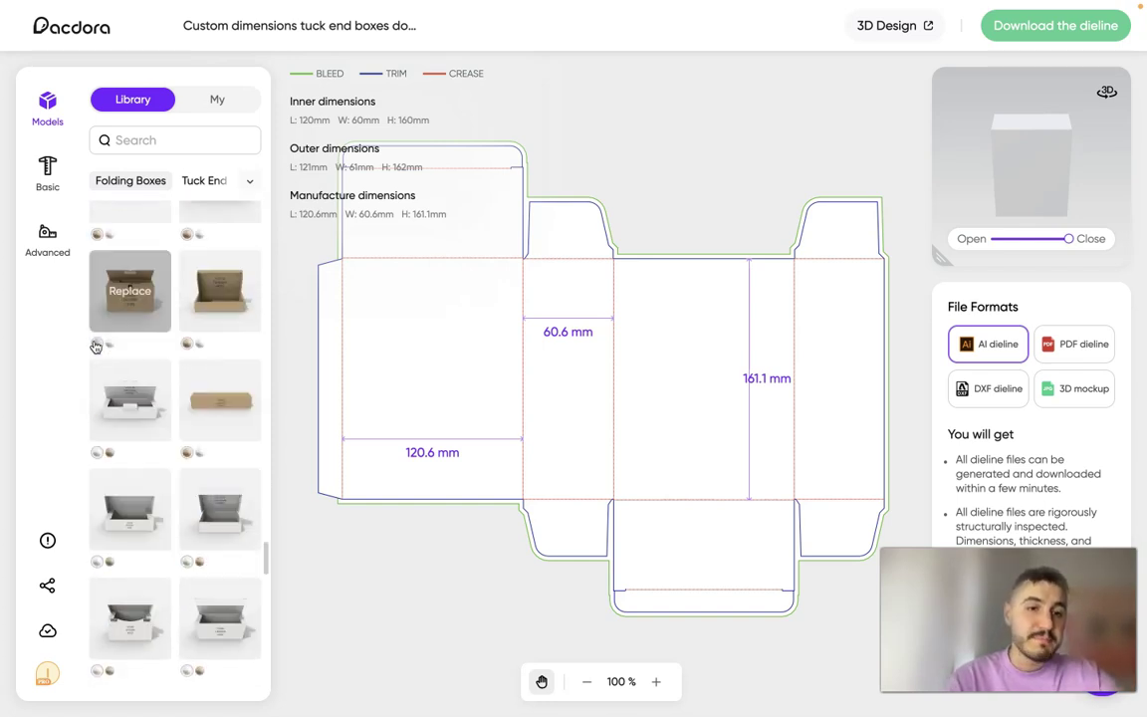
{"action": "scroll", "coordinate": [95, 346], "scroll_direction": "down", "scroll_amount": 10}
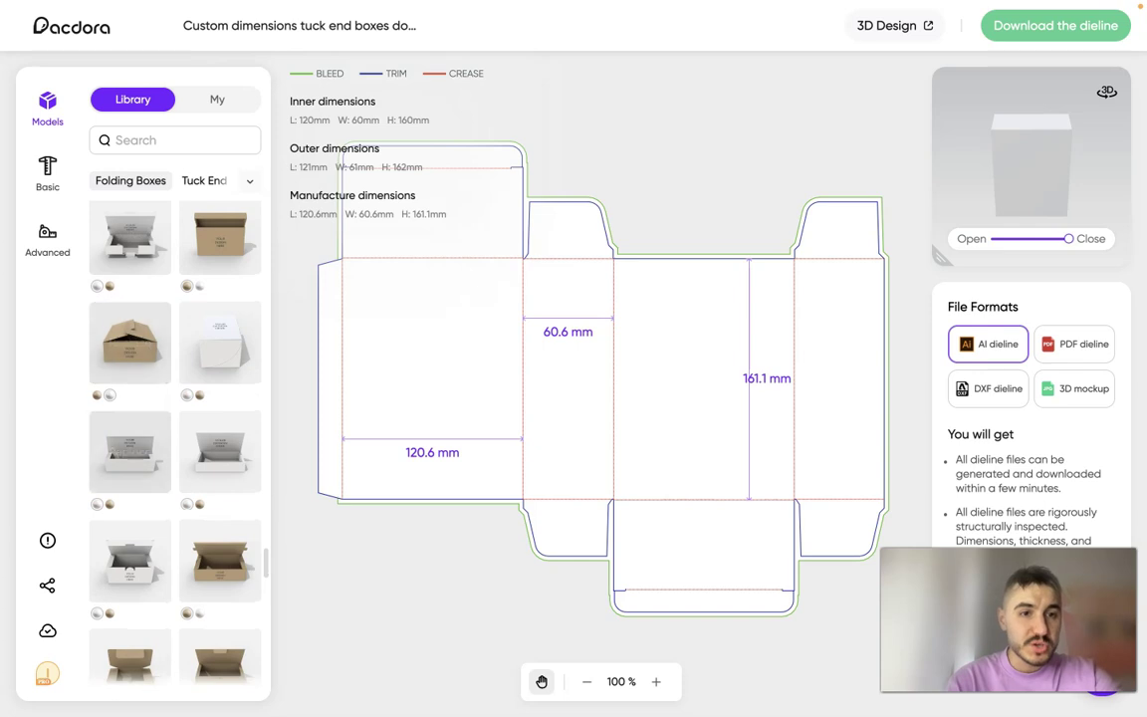
{"action": "scroll", "coordinate": [200, 414], "scroll_direction": "down", "scroll_amount": 5}
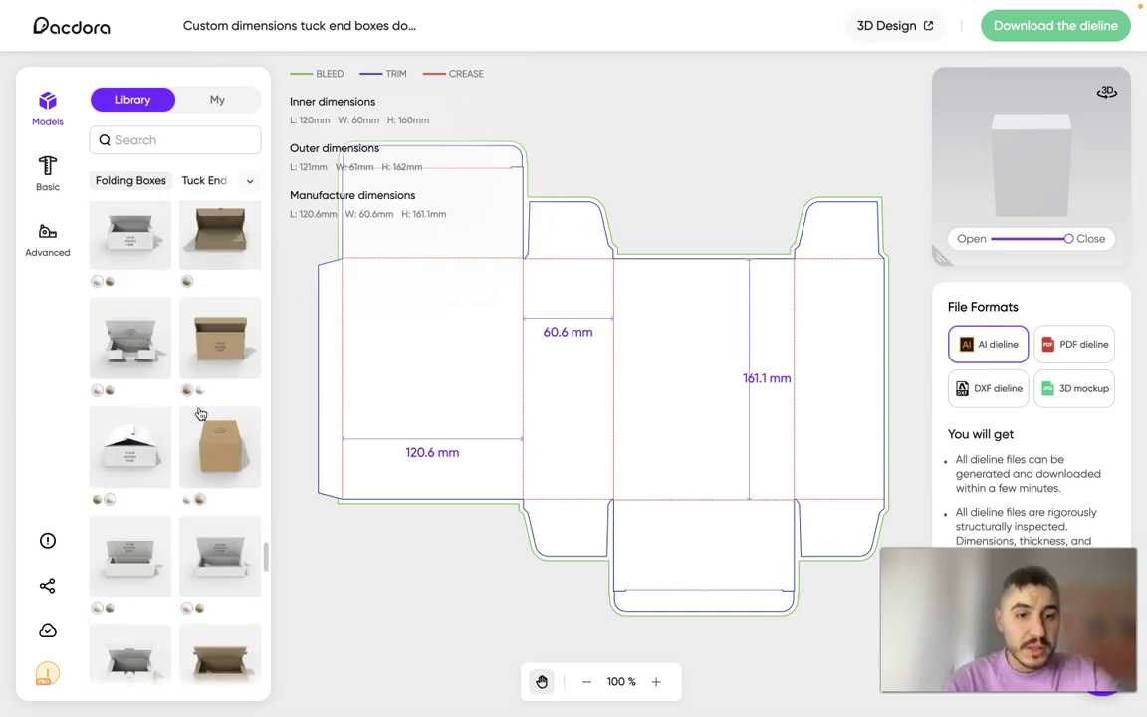
{"action": "scroll", "coordinate": [200, 414], "scroll_direction": "up", "scroll_amount": 10}
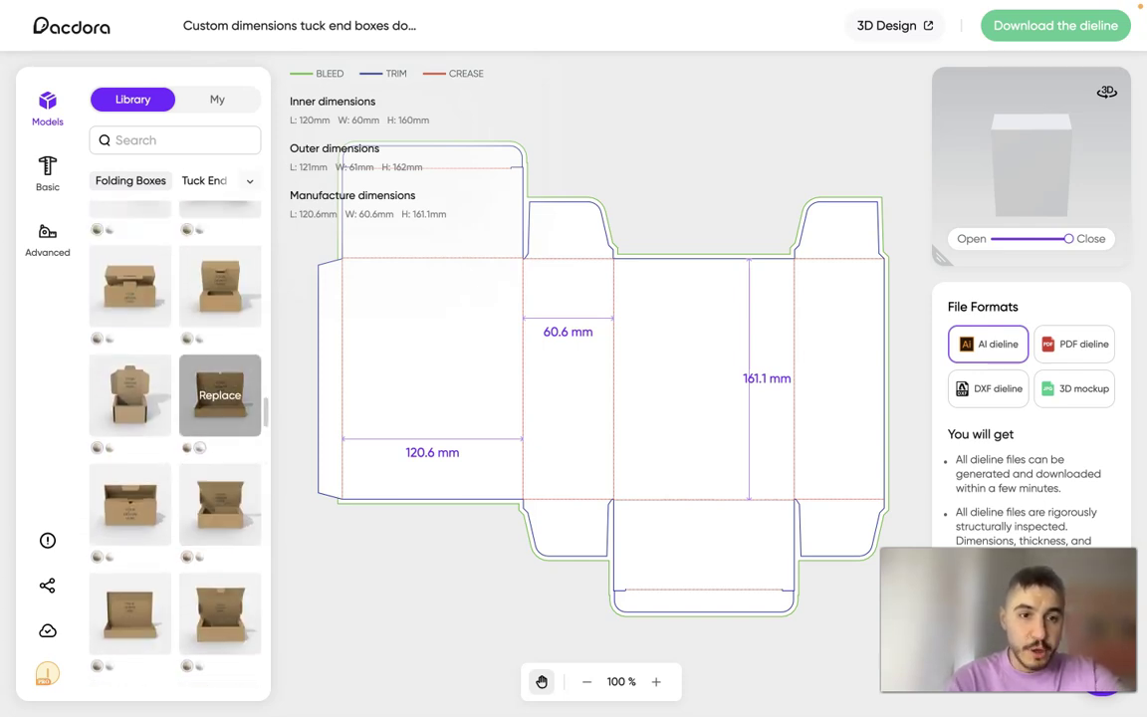
{"action": "left_click", "coordinate": [129, 395]}
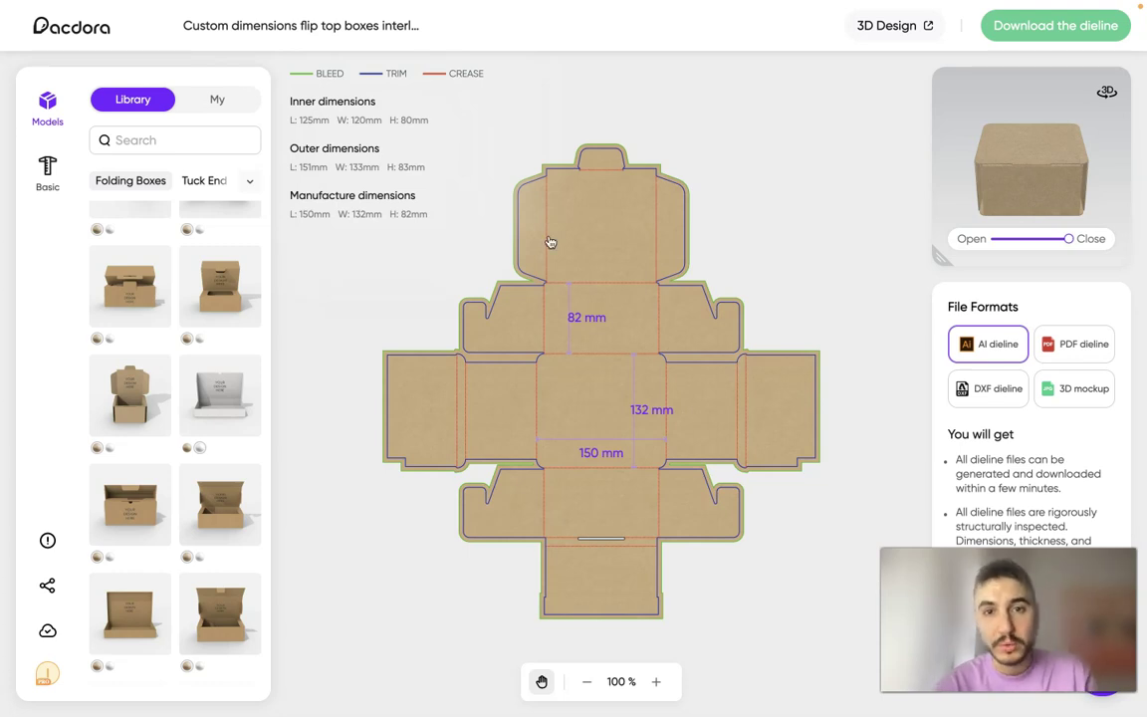
Zoom the loaded flip top dieline and select its 132 mm width dimension
{"action": "scroll", "coordinate": [825, 185], "scroll_direction": "down", "scroll_amount": 3}
{"action": "scroll", "coordinate": [827, 188], "scroll_direction": "up", "scroll_amount": 4}
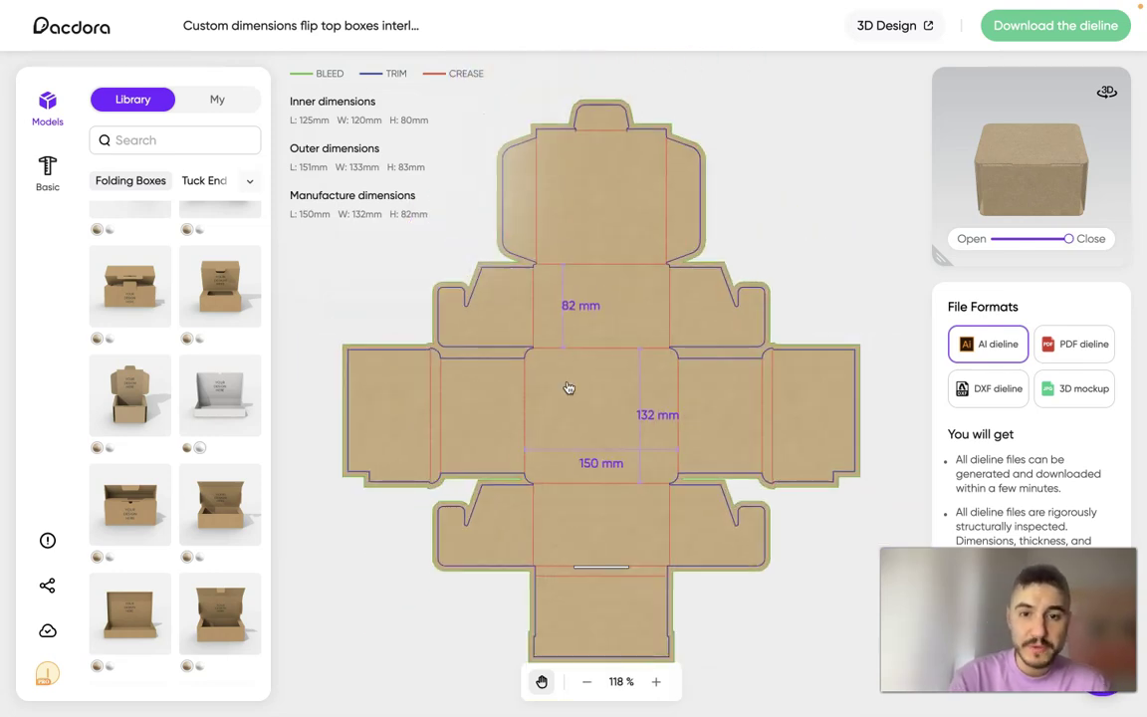
{"action": "left_click", "coordinate": [657, 414]}
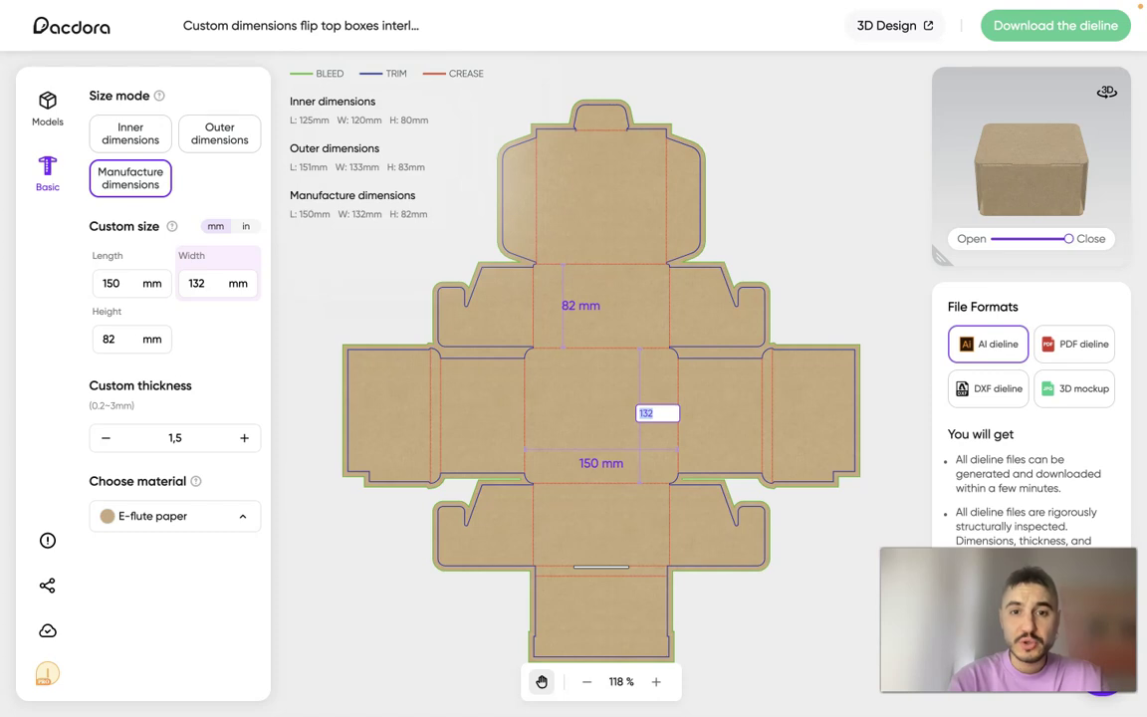
Confirm length 150 and height 82 mm under Manufacture dimensions, then launch 3D Design
{"action": "left_click", "coordinate": [601, 456]}
{"action": "left_click", "coordinate": [584, 311]}
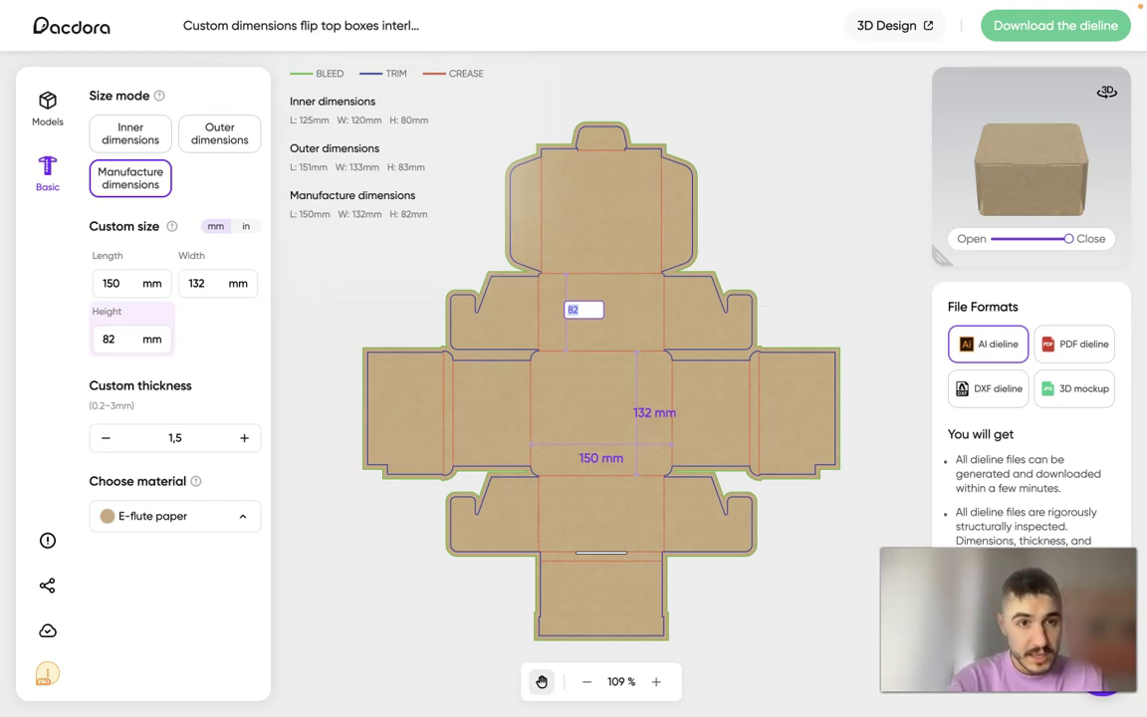
{"action": "key", "text": "Return"}
{"action": "left_click", "coordinate": [129, 133]}
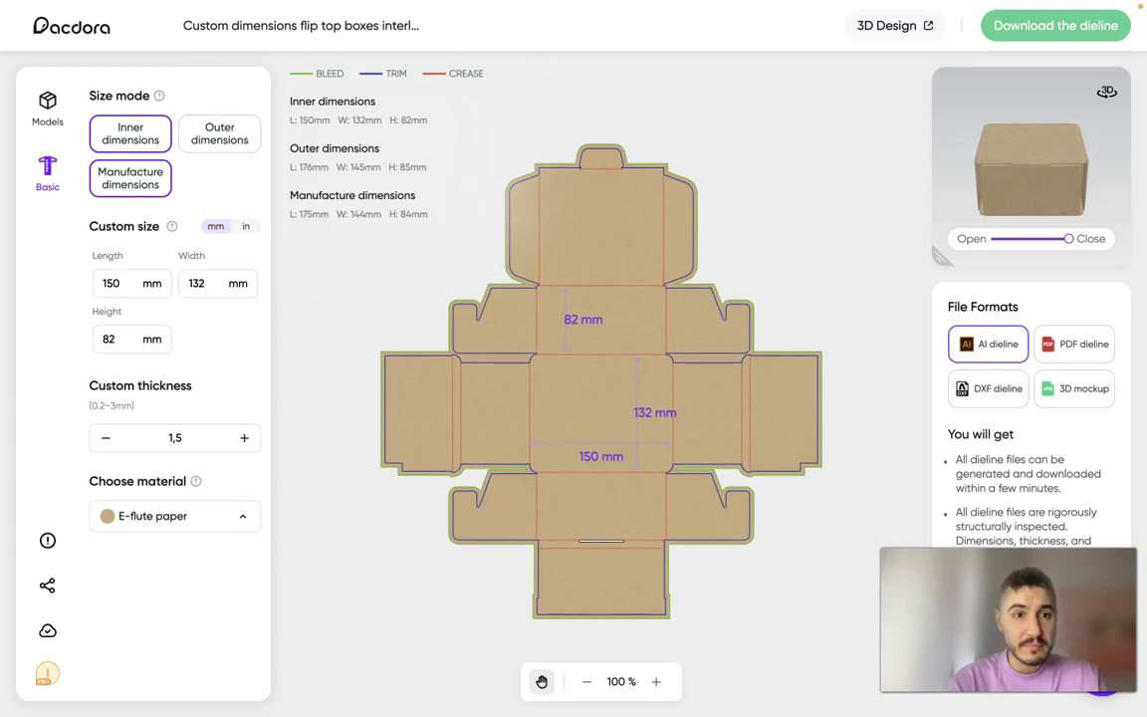
{"action": "left_click", "coordinate": [131, 178]}
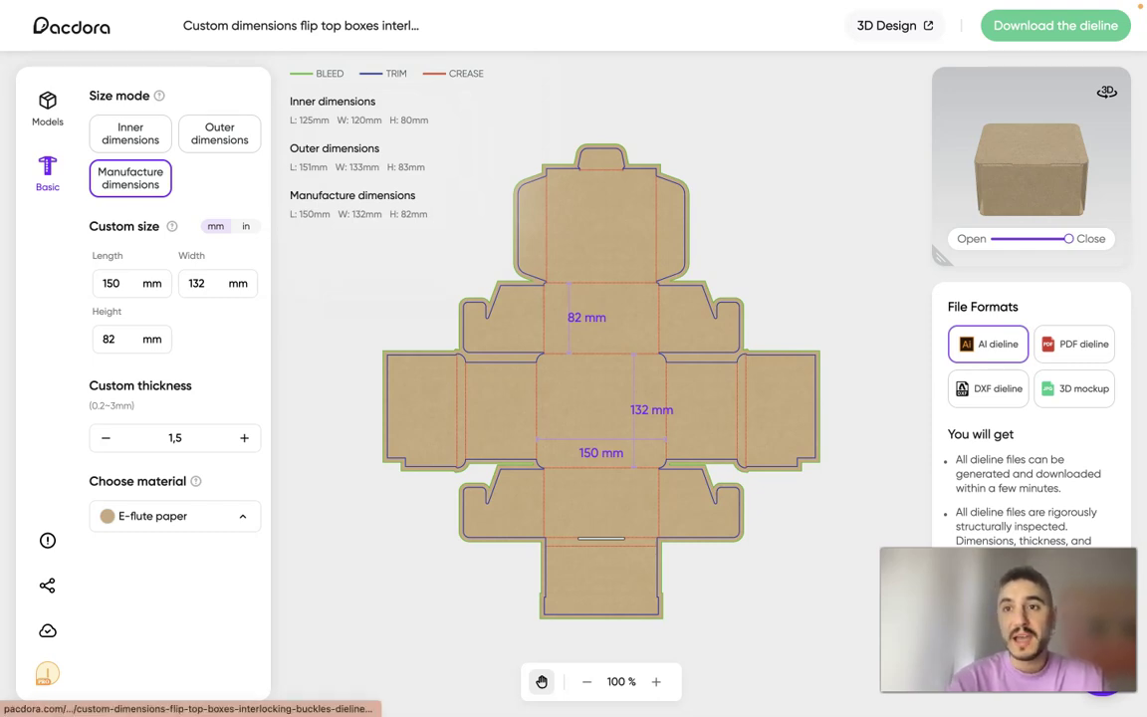
{"action": "left_click", "coordinate": [889, 26]}
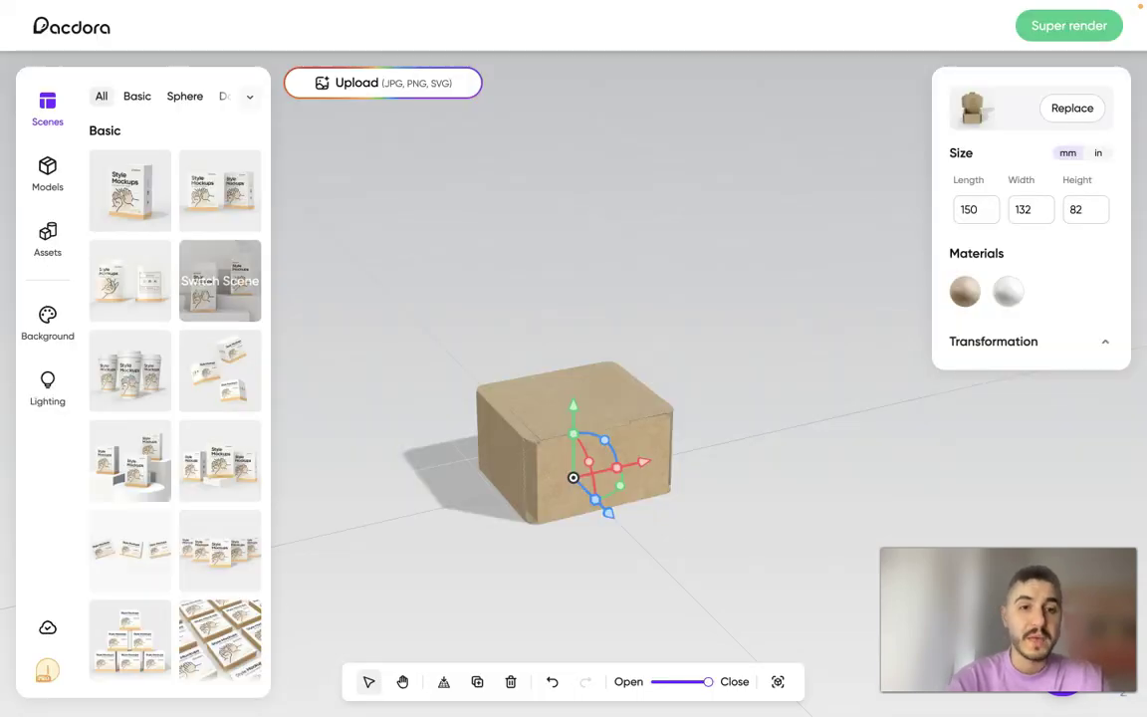
Open the Models panel from the 3D editor's left sidebar
{"action": "left_click", "coordinate": [45, 172]}
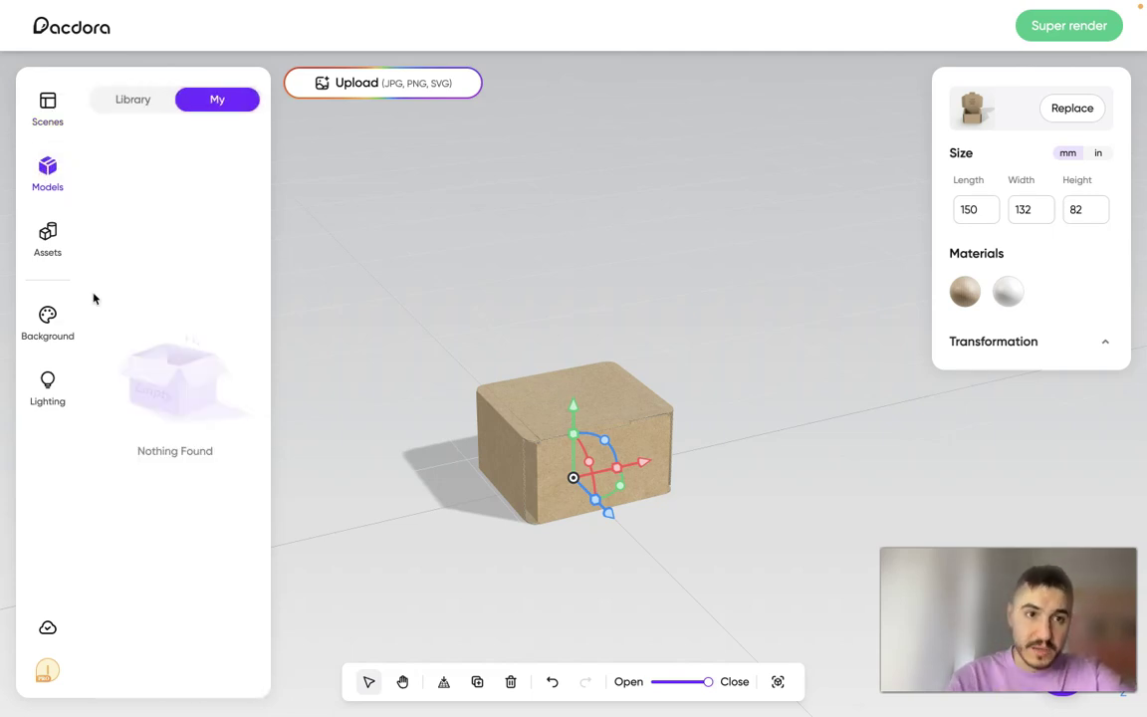
Browse the Library's box models, shapes and scenes, then add the white round box to the scene
{"action": "left_click", "coordinate": [132, 99]}
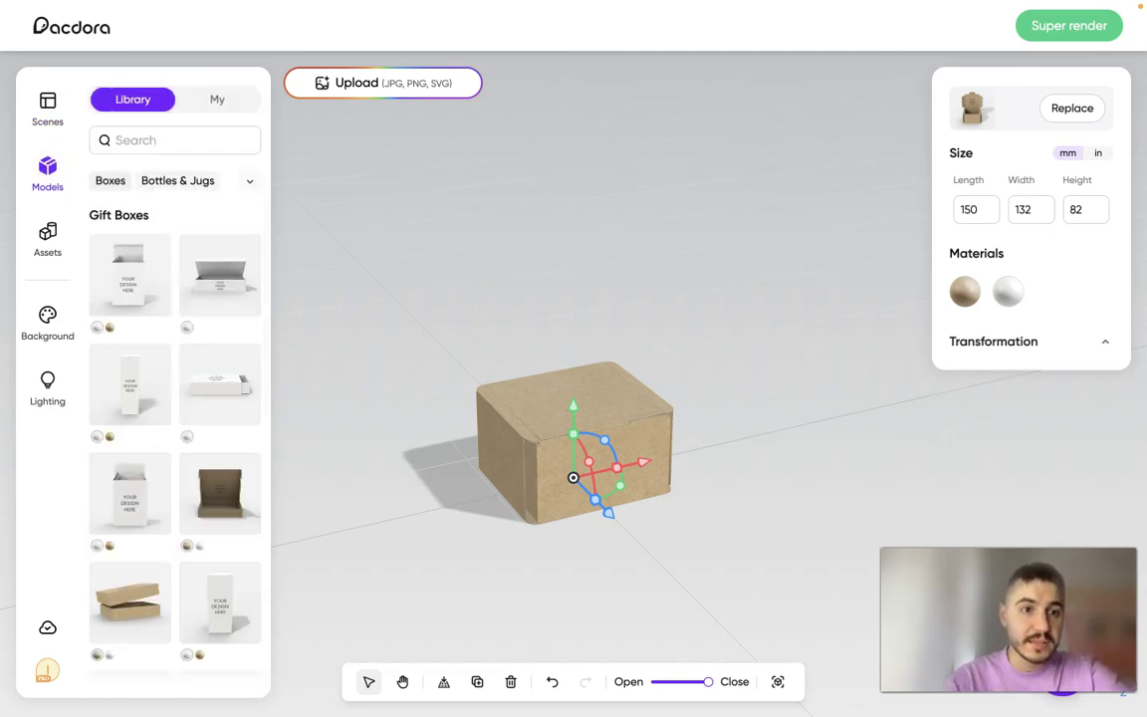
{"action": "scroll", "coordinate": [156, 376], "scroll_direction": "down", "scroll_amount": 3}
{"action": "scroll", "coordinate": [155, 375], "scroll_direction": "down", "scroll_amount": 5}
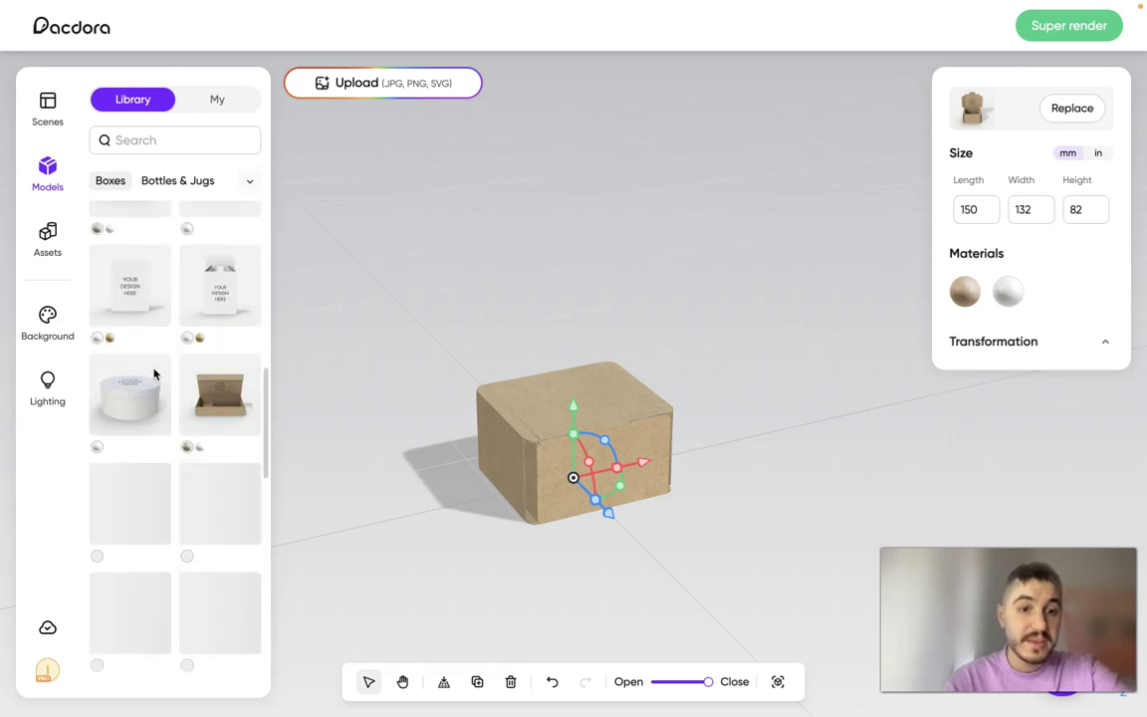
{"action": "scroll", "coordinate": [154, 374], "scroll_direction": "up", "scroll_amount": 3}
{"action": "left_click", "coordinate": [47, 239]}
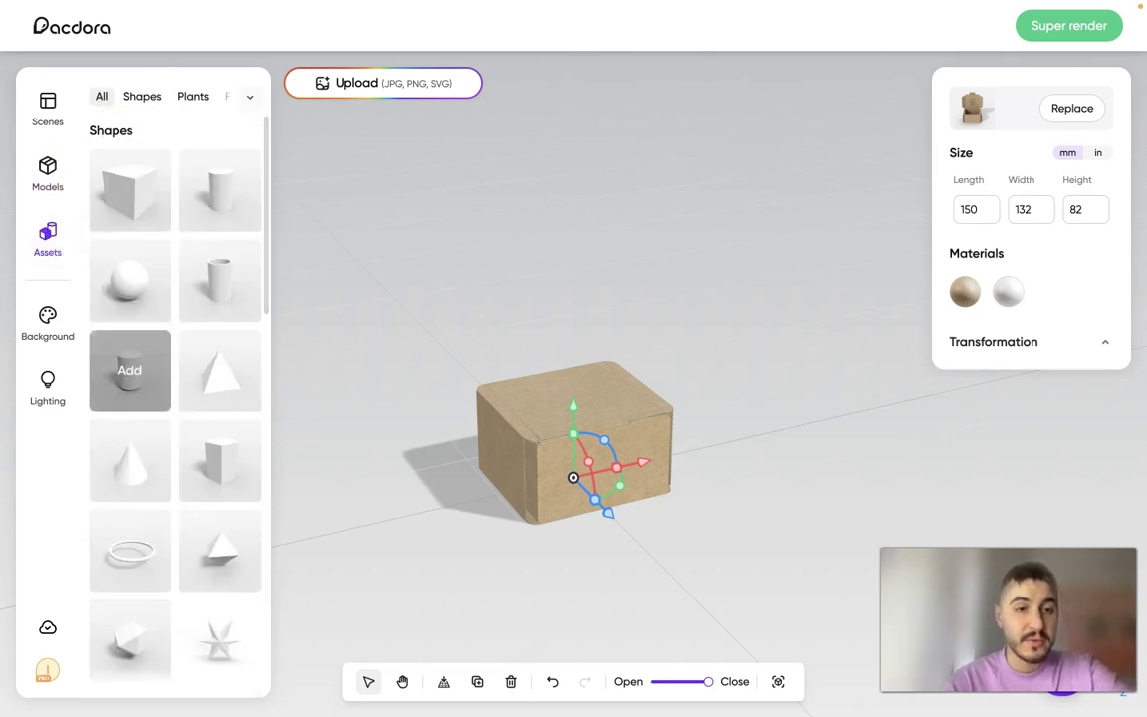
{"action": "left_click", "coordinate": [47, 108]}
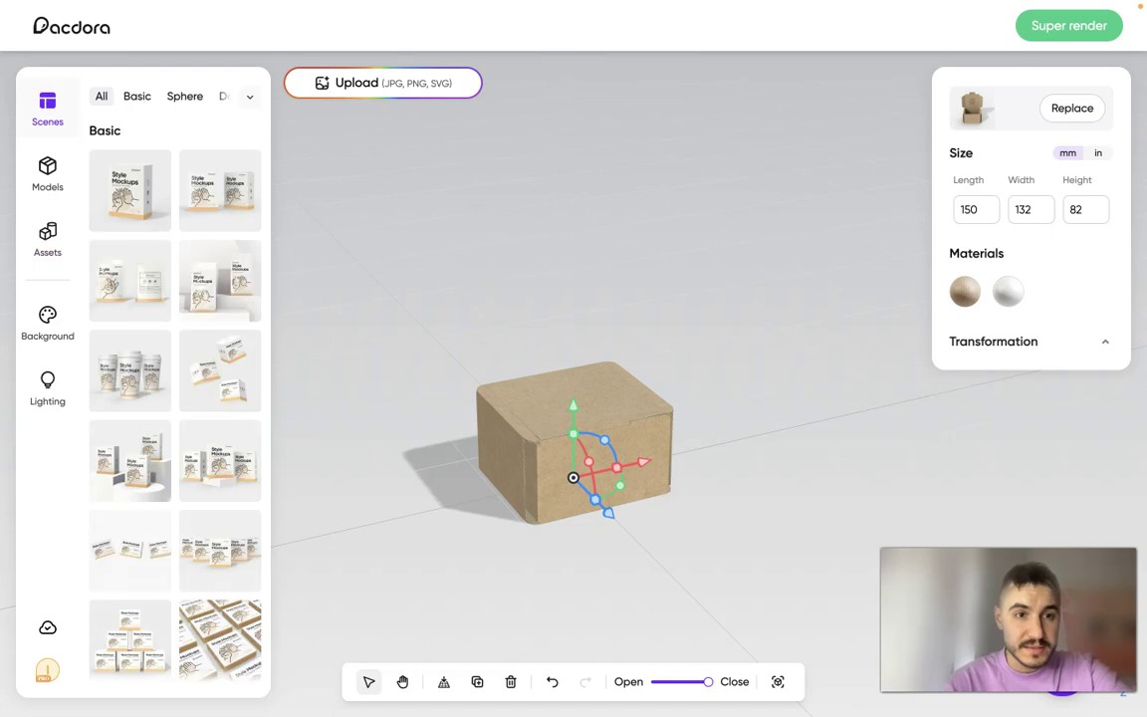
{"action": "left_click", "coordinate": [47, 173]}
{"action": "scroll", "coordinate": [209, 438], "scroll_direction": "down", "scroll_amount": 3}
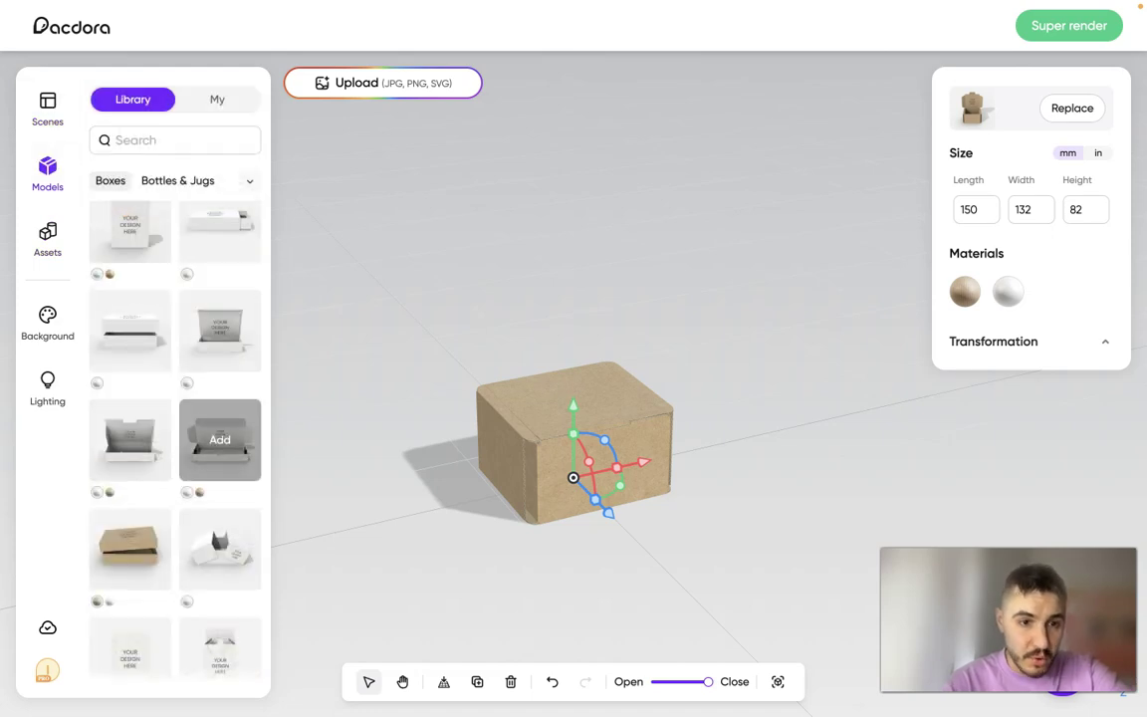
{"action": "scroll", "coordinate": [129, 518], "scroll_direction": "down", "scroll_amount": 1}
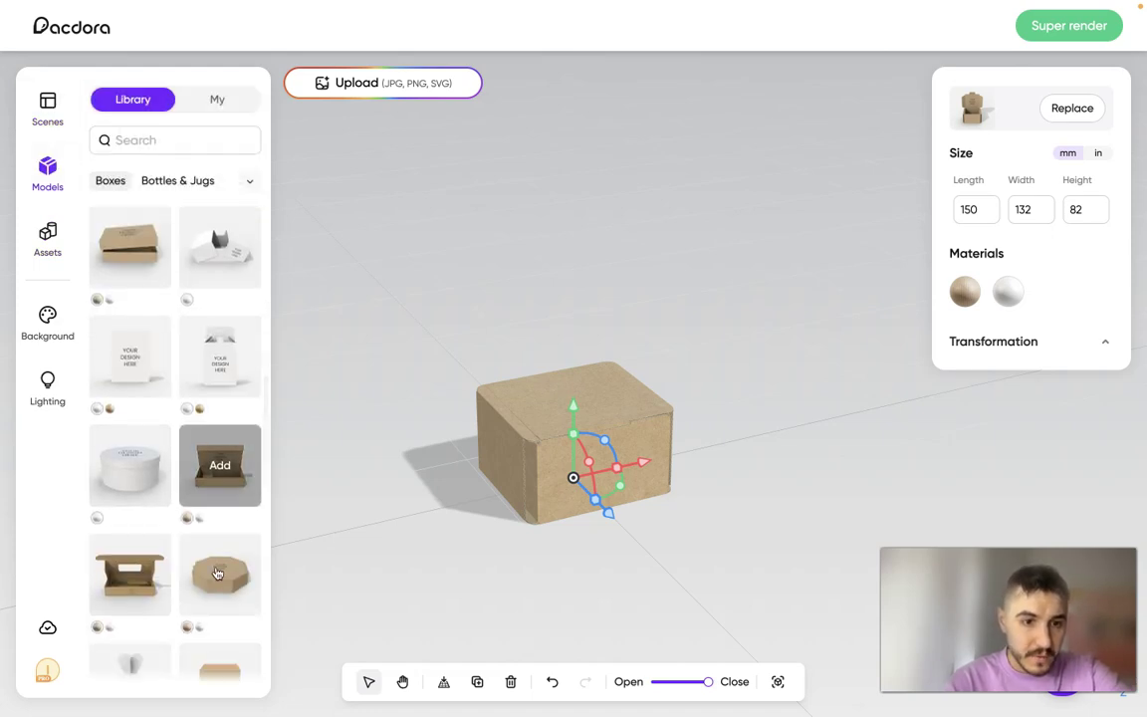
{"action": "left_click", "coordinate": [138, 472]}
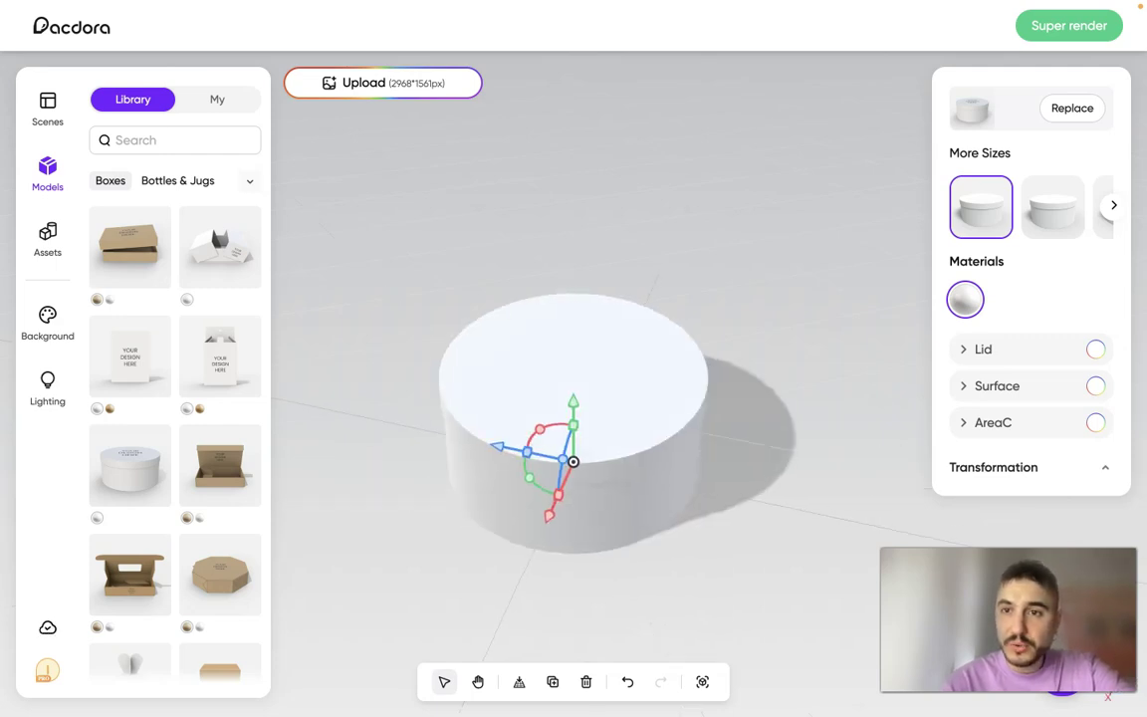
Switch the round box to the third, smaller size and open the Lid colour picker
{"action": "left_click", "coordinate": [1112, 205]}
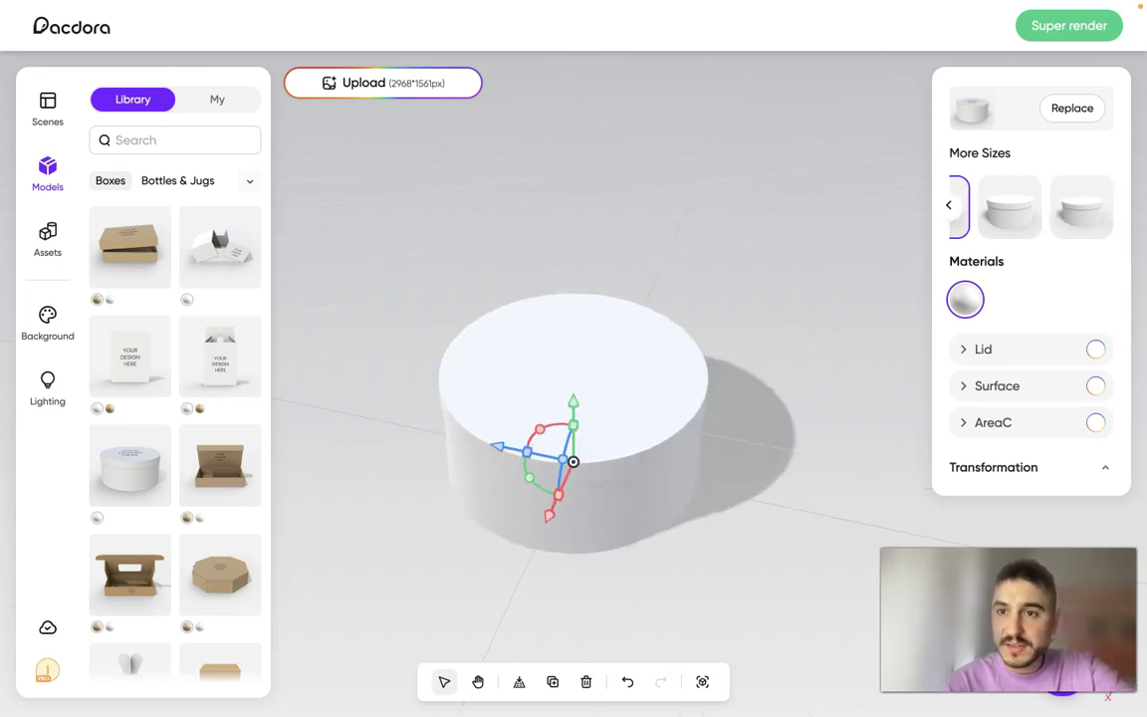
{"action": "left_click", "coordinate": [1082, 207]}
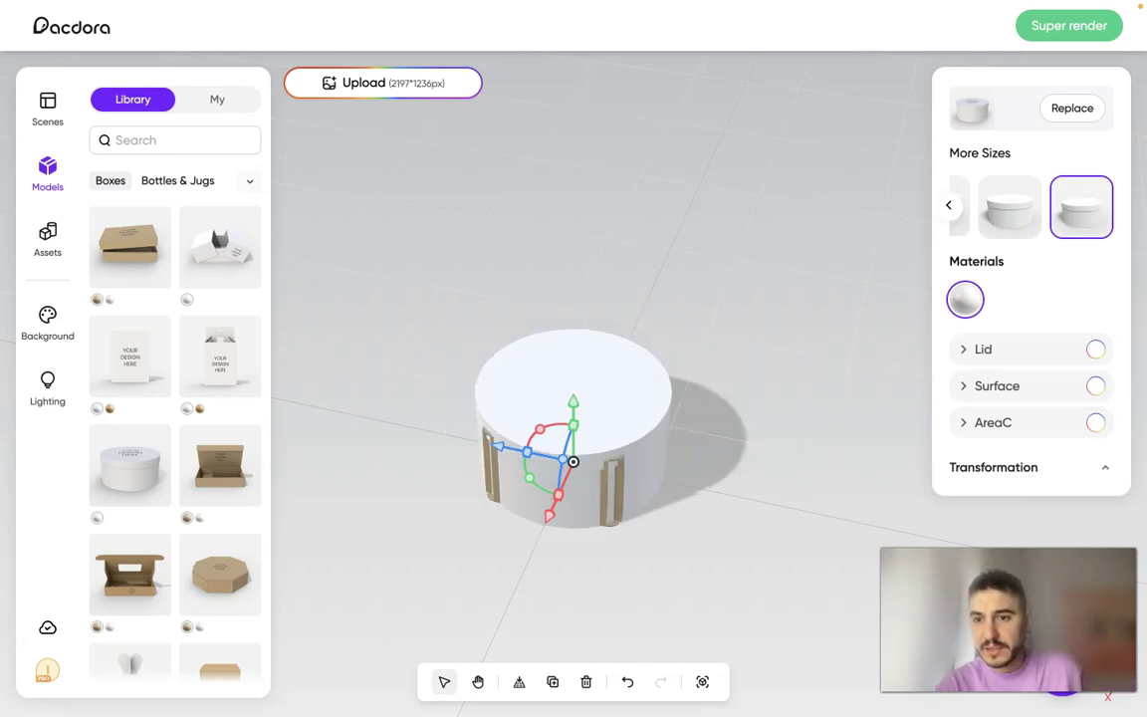
{"action": "left_click", "coordinate": [983, 348]}
{"action": "left_click", "coordinate": [1092, 351]}
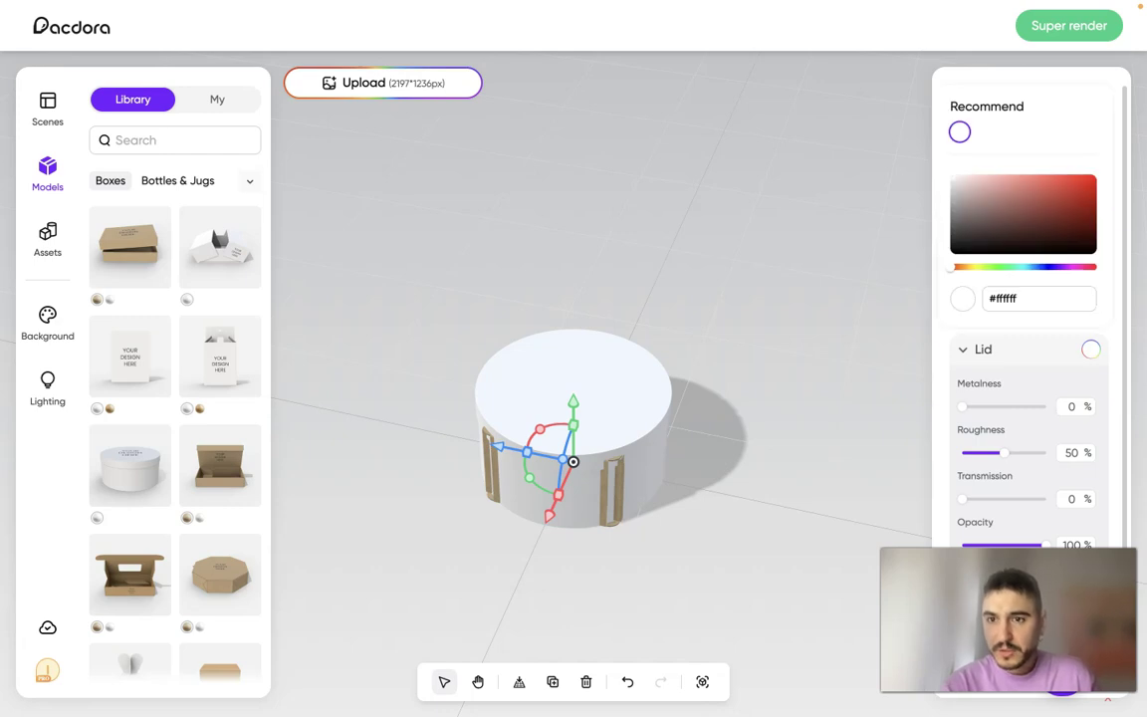
Colour the lid a deep red and set its transmission to 28%
{"action": "left_click", "coordinate": [1092, 267]}
{"action": "left_click", "coordinate": [1089, 186]}
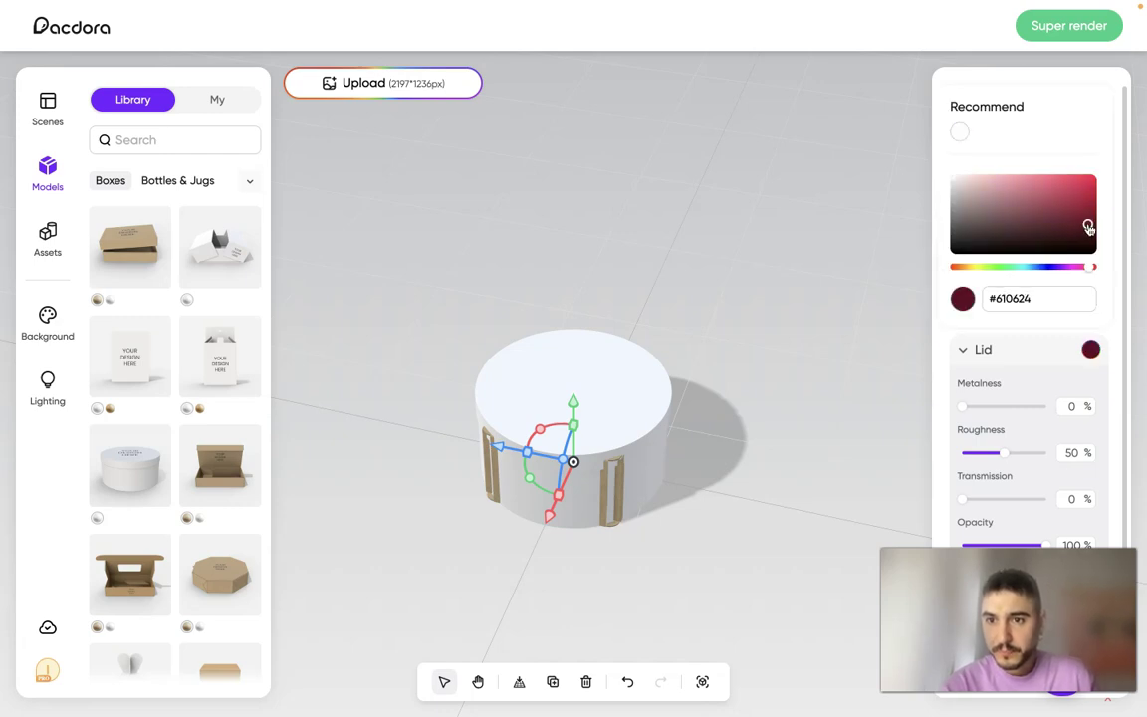
{"action": "left_click", "coordinate": [1089, 216]}
{"action": "scroll", "coordinate": [995, 413], "scroll_direction": "down", "scroll_amount": 1}
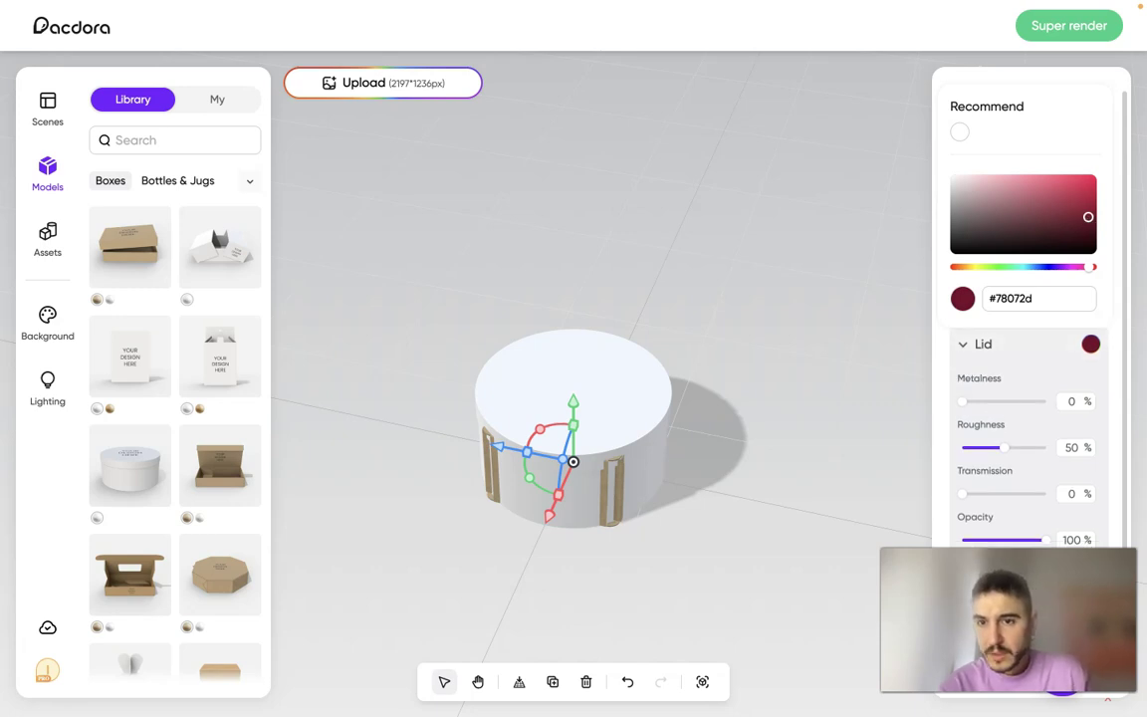
{"action": "mouse_move", "coordinate": [962, 401]}
{"action": "left_mouse_down"}
{"action": "mouse_move", "coordinate": [979, 402]}
{"action": "mouse_move", "coordinate": [962, 402]}
{"action": "left_mouse_up"}
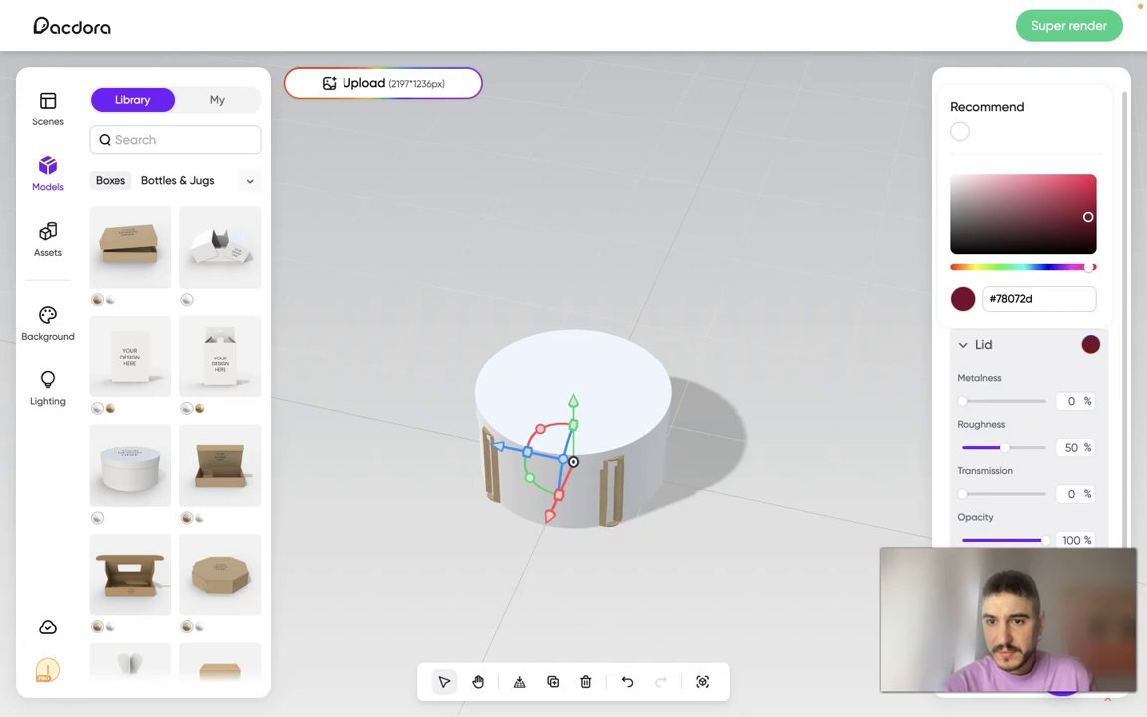
{"action": "left_click", "coordinate": [967, 472]}
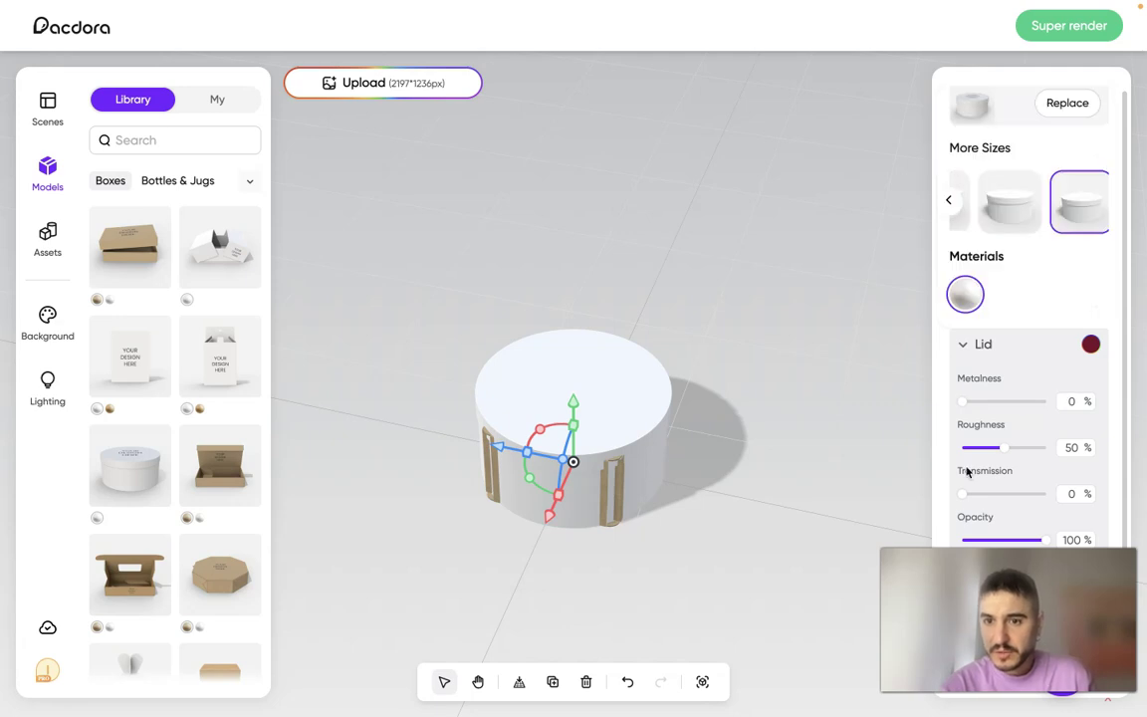
{"action": "left_click_drag", "start_coordinate": [962, 494], "coordinate": [984, 494]}
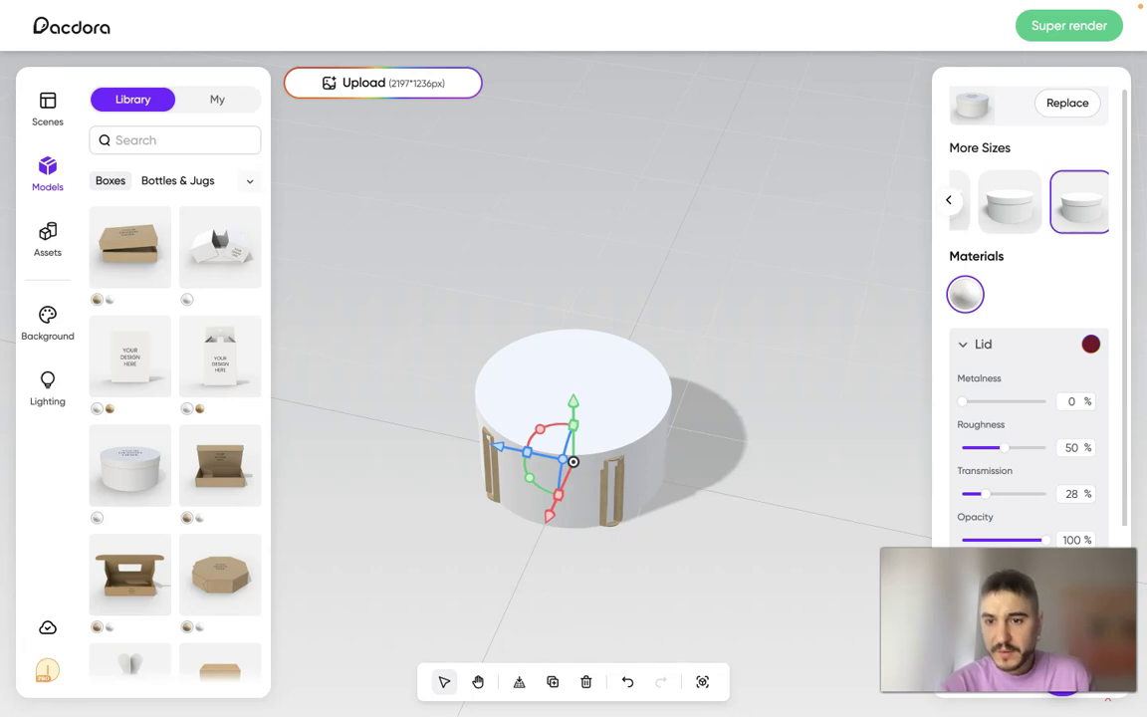
Set the box surface colour to red #b50909
{"action": "scroll", "coordinate": [1028, 328], "scroll_direction": "down", "scroll_amount": 2}
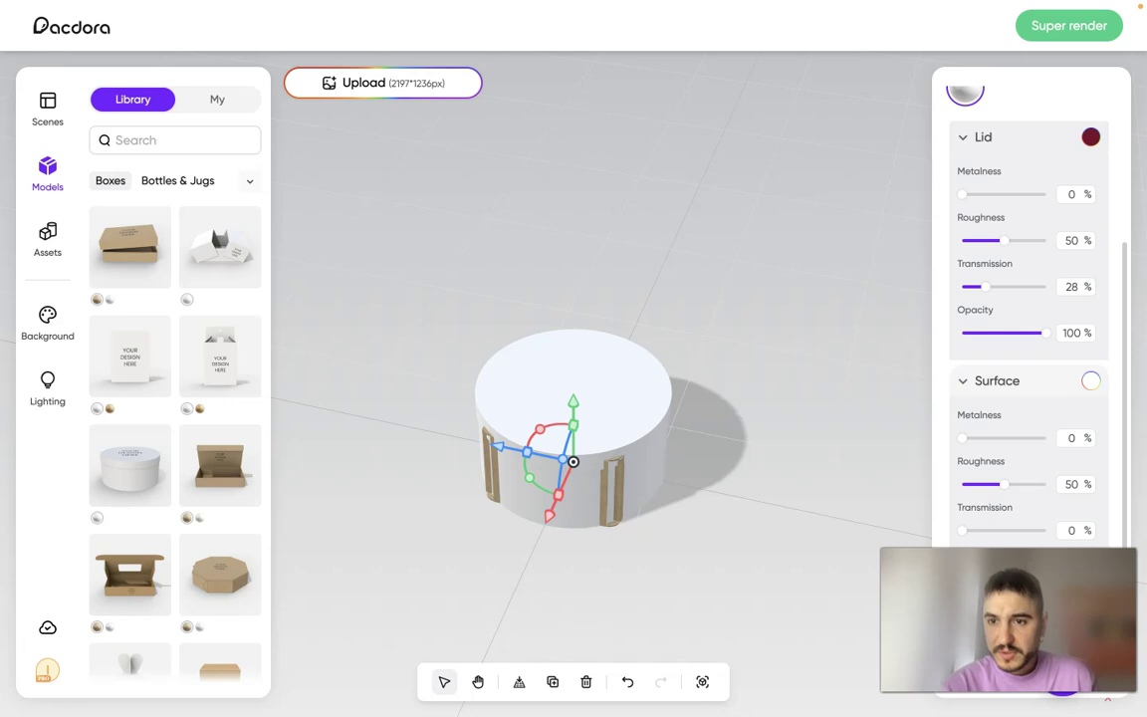
{"action": "left_click", "coordinate": [1090, 381]}
{"action": "left_click", "coordinate": [1088, 269]}
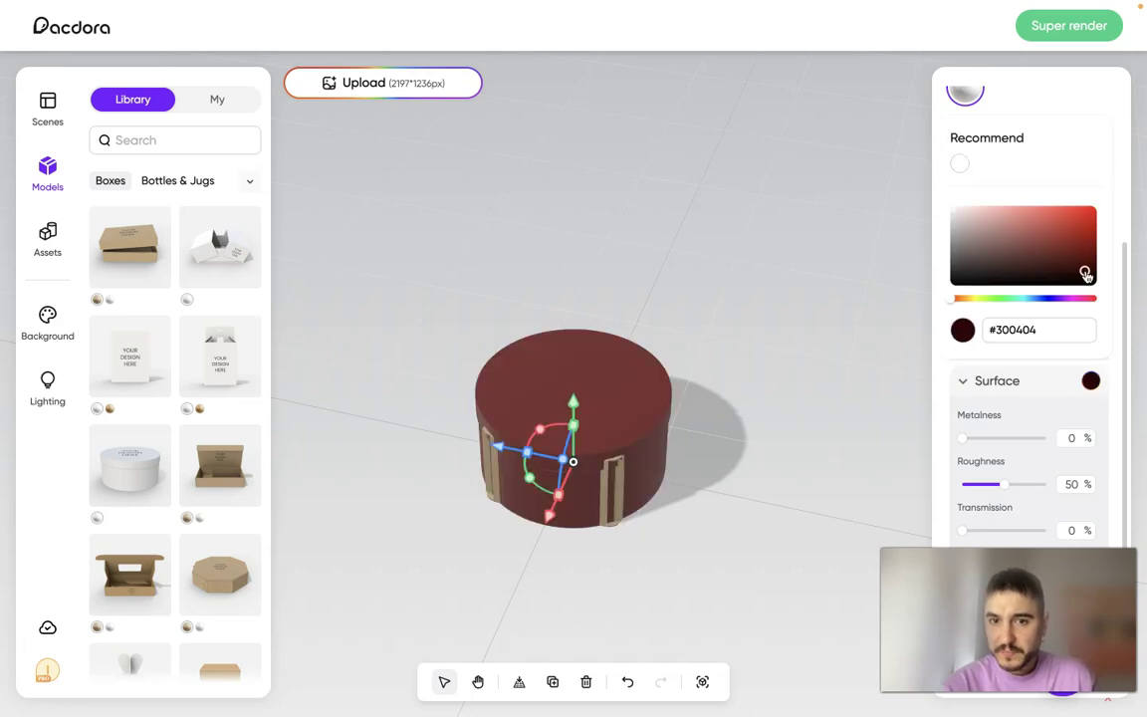
{"action": "left_click", "coordinate": [1089, 230]}
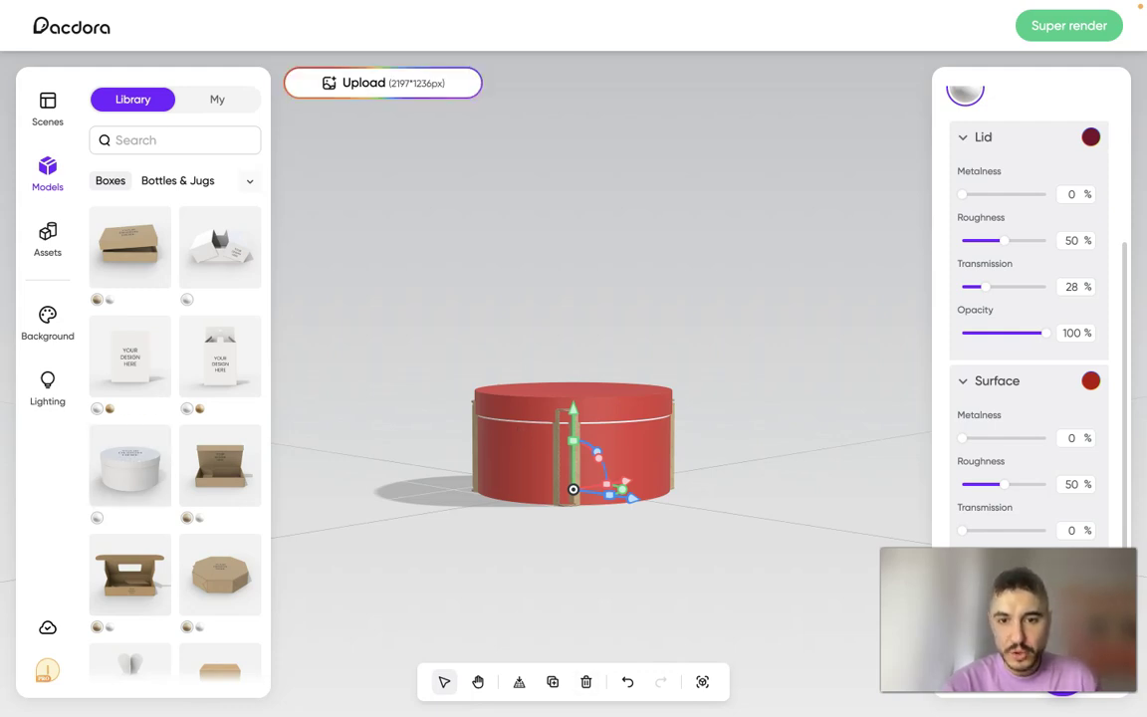
Orbit around the red round box from above and the side, then show the Scenes library
{"action": "scroll", "coordinate": [573, 449], "scroll_direction": "up", "scroll_amount": 2}
{"action": "scroll", "coordinate": [573, 448], "scroll_direction": "down", "scroll_amount": 3}
{"action": "left_click_drag", "start_coordinate": [573, 419], "coordinate": [573, 498]}
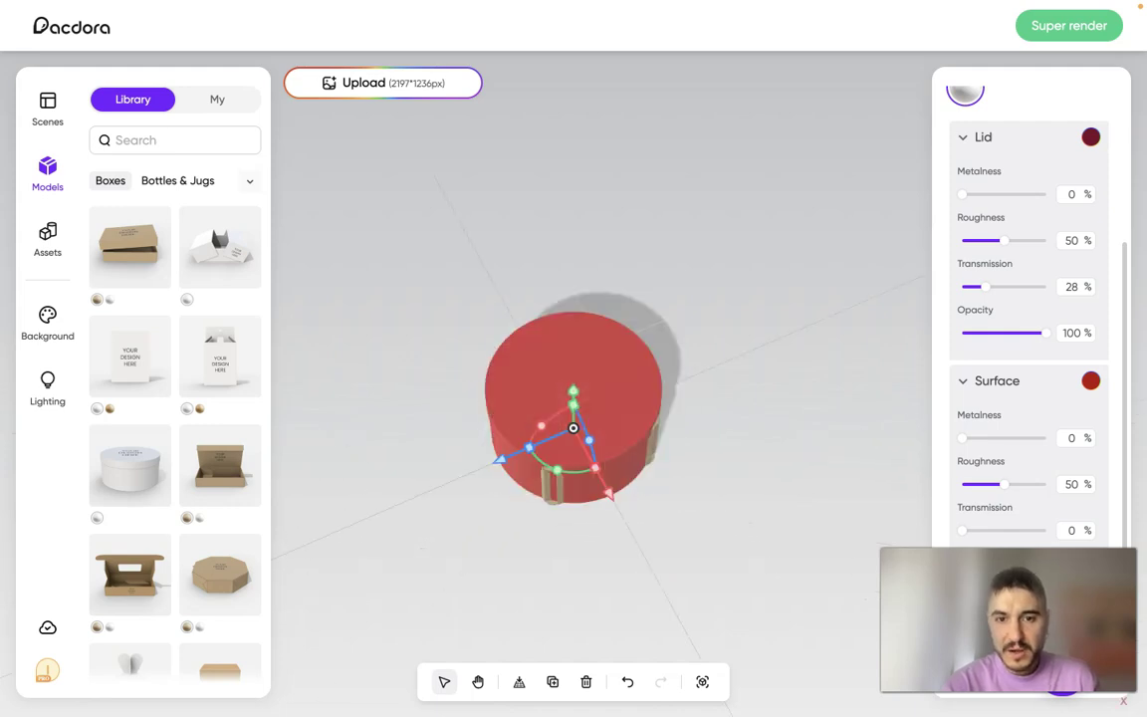
{"action": "left_click_drag", "start_coordinate": [597, 448], "coordinate": [538, 498]}
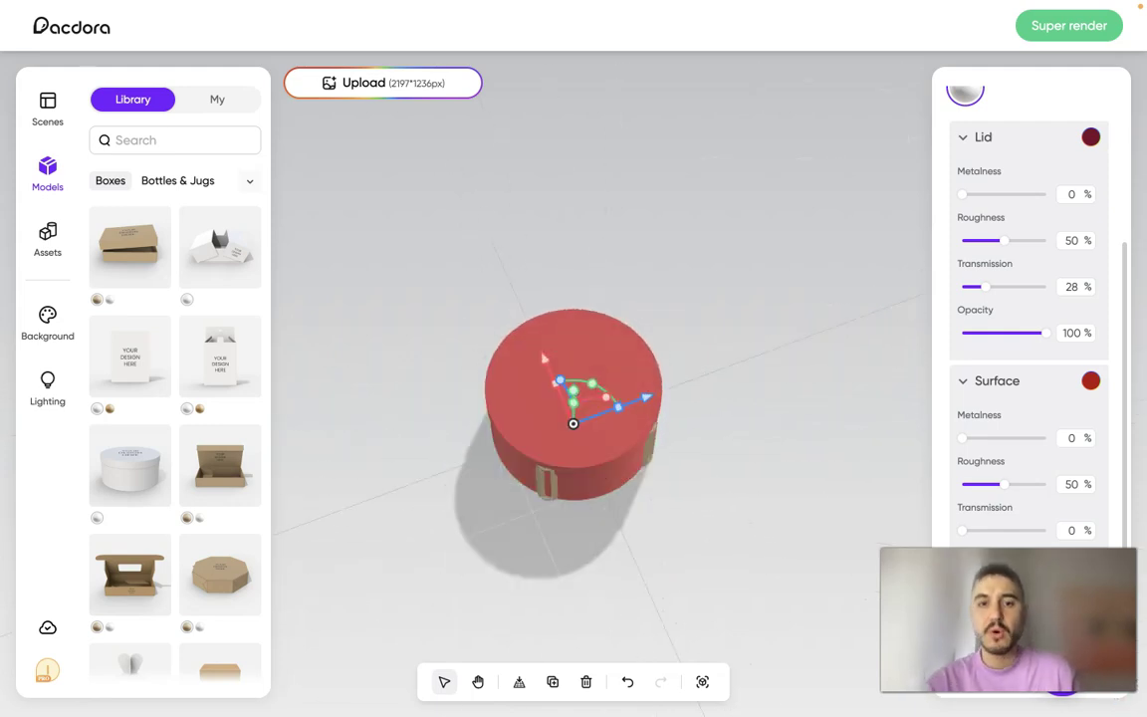
{"action": "left_click_drag", "start_coordinate": [766, 333], "coordinate": [766, 233]}
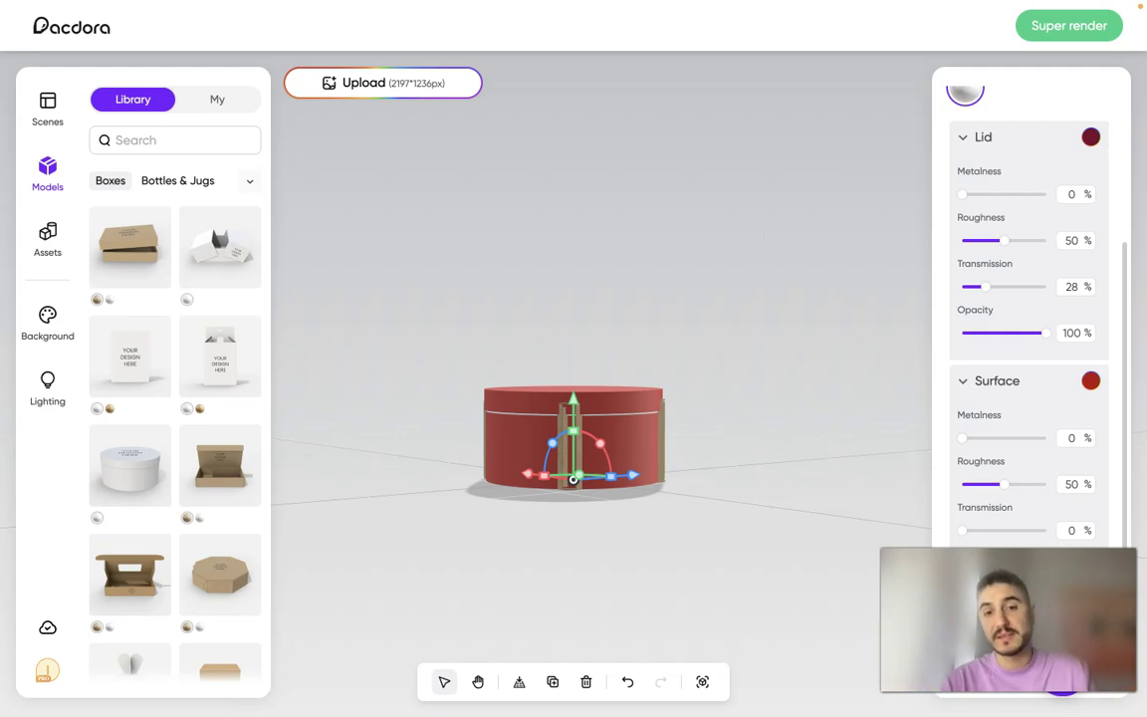
{"action": "left_click", "coordinate": [48, 103]}
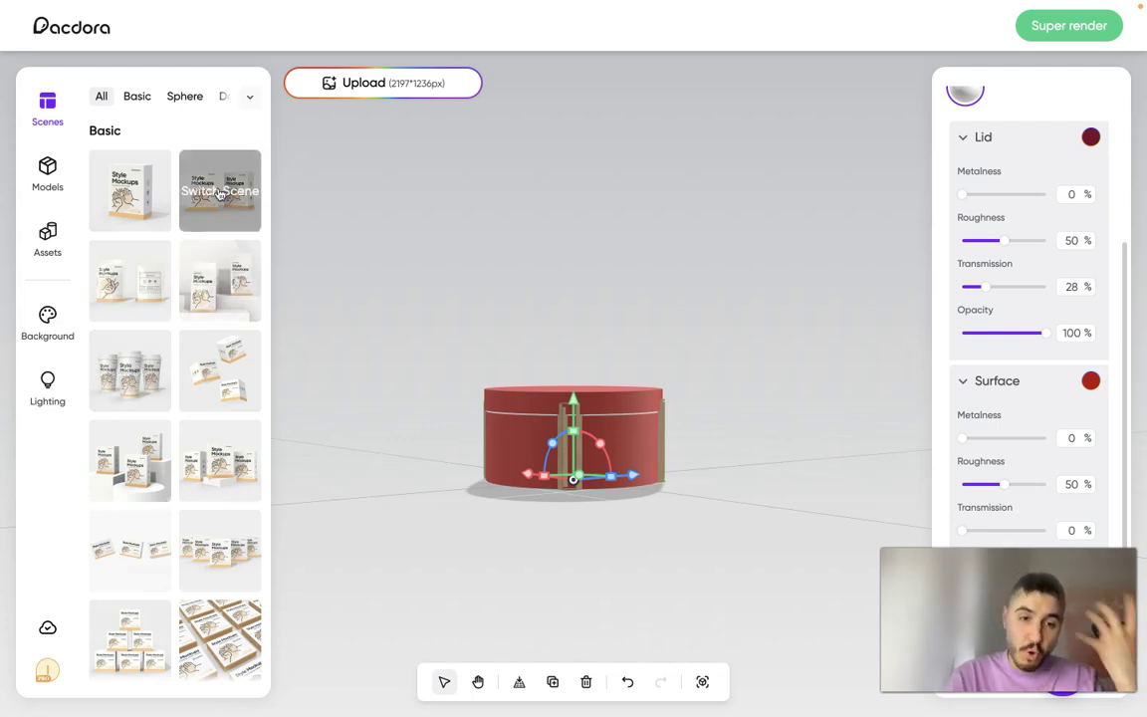
Apply the Basic grid scene of red round and kraft boxes, then scroll to Nature and Stone
{"action": "left_click", "coordinate": [219, 370]}
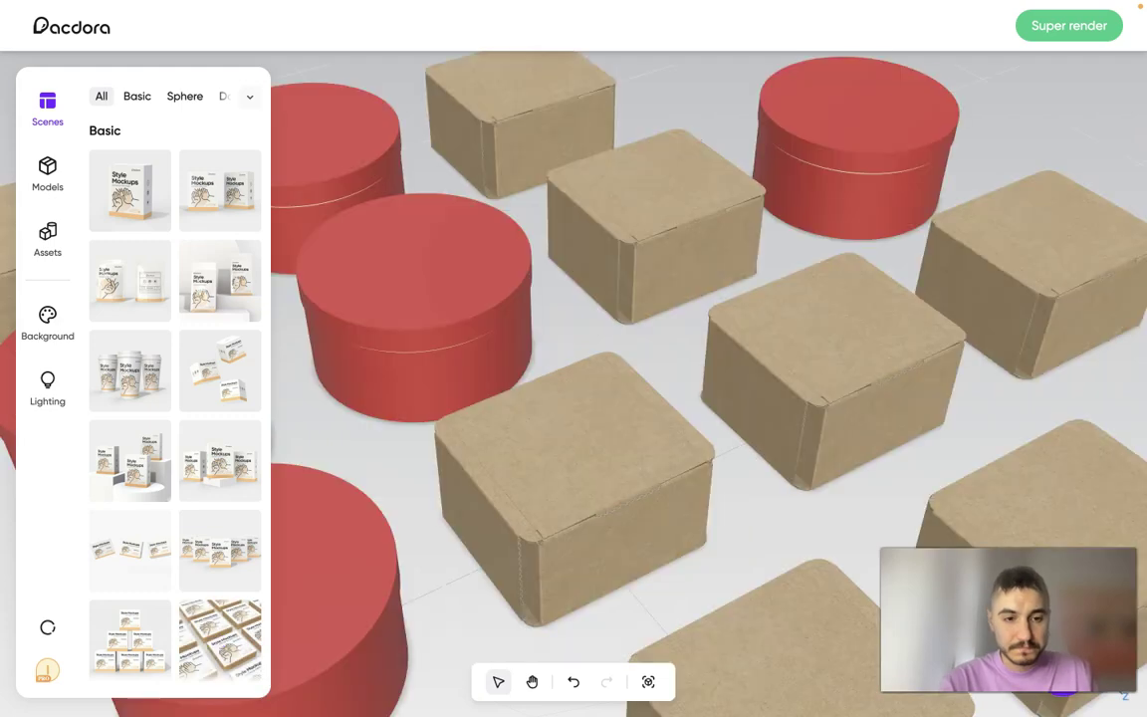
{"action": "scroll", "coordinate": [610, 411], "scroll_direction": "down", "scroll_amount": 5}
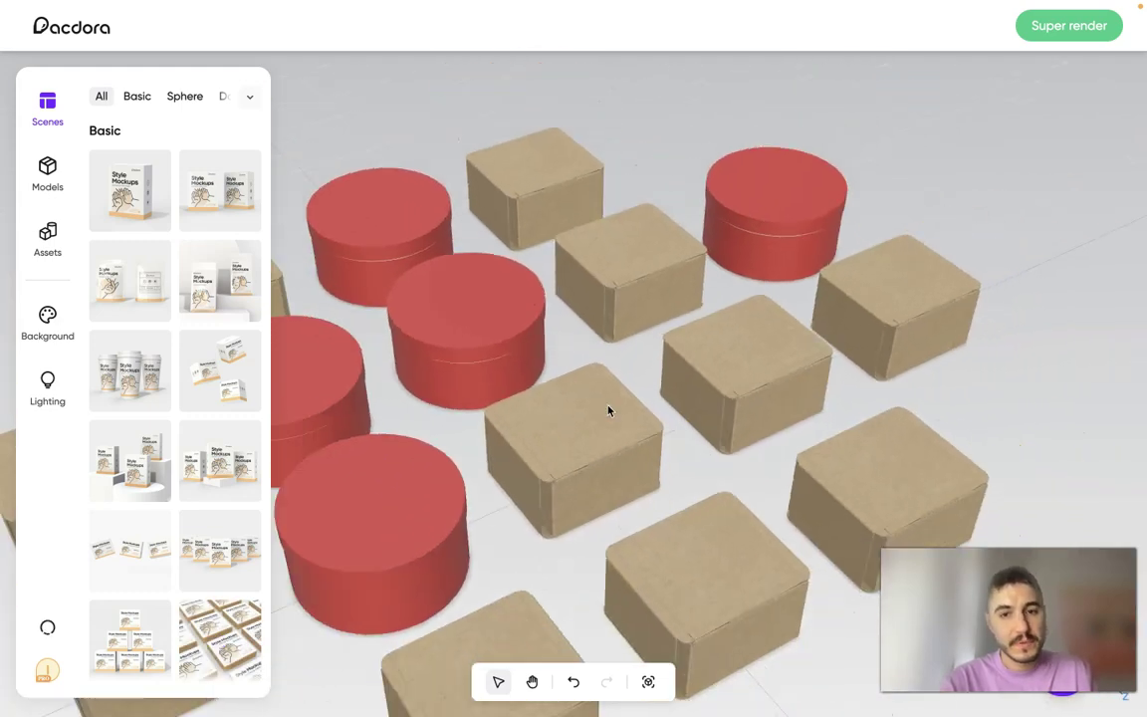
{"action": "scroll", "coordinate": [610, 410], "scroll_direction": "down", "scroll_amount": 5}
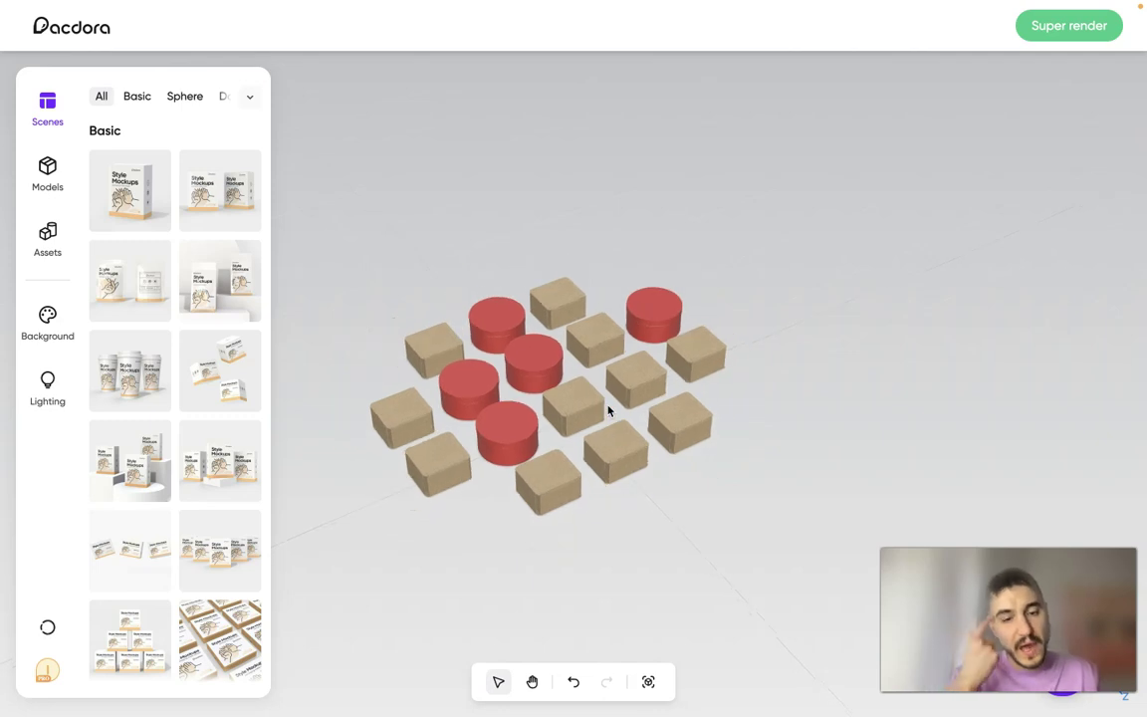
{"action": "scroll", "coordinate": [609, 411], "scroll_direction": "up", "scroll_amount": 8}
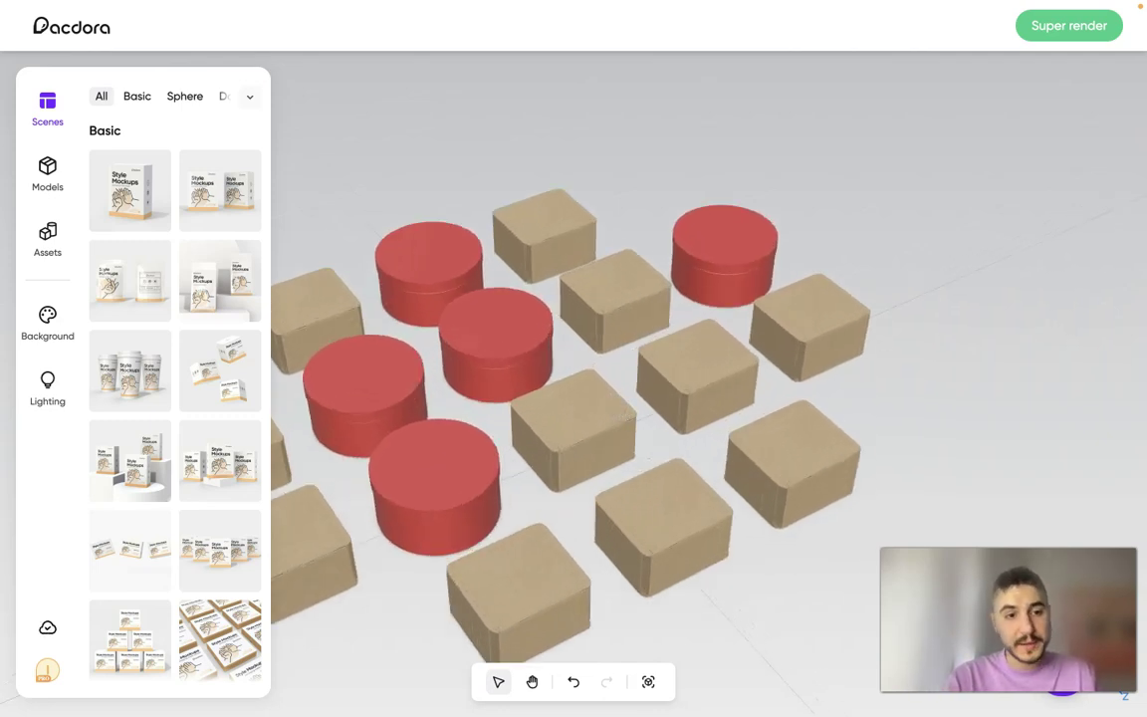
{"action": "scroll", "coordinate": [167, 411], "scroll_direction": "down", "scroll_amount": 15}
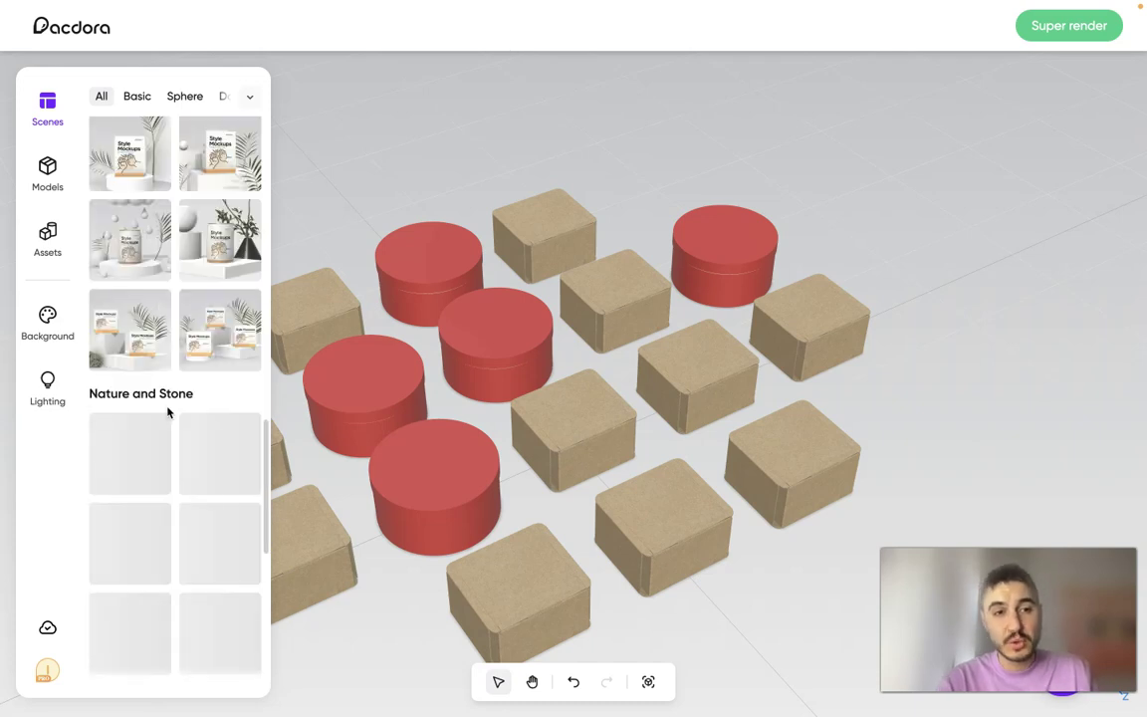
{"action": "scroll", "coordinate": [168, 411], "scroll_direction": "down", "scroll_amount": 2}
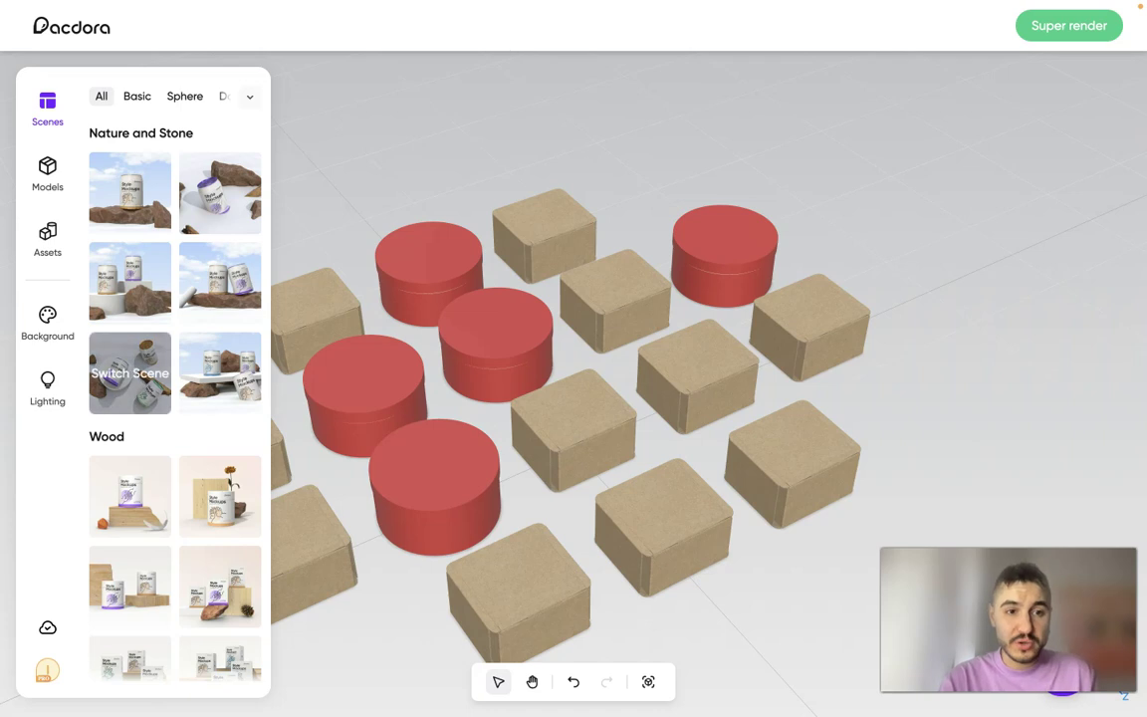
Apply the rocky Nature and Stone scene with the pedestal, driftwood and kraft boxes, then zoom the view
{"action": "left_click", "coordinate": [130, 373]}
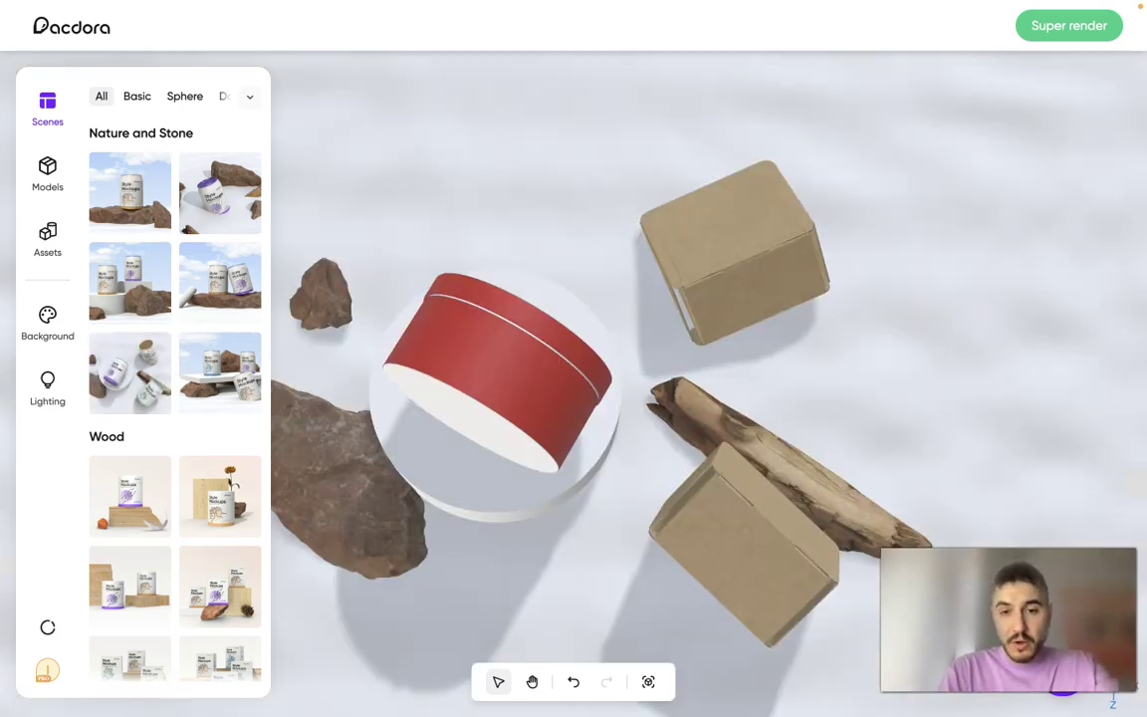
{"action": "scroll", "coordinate": [640, 379], "scroll_direction": "down", "scroll_amount": 5}
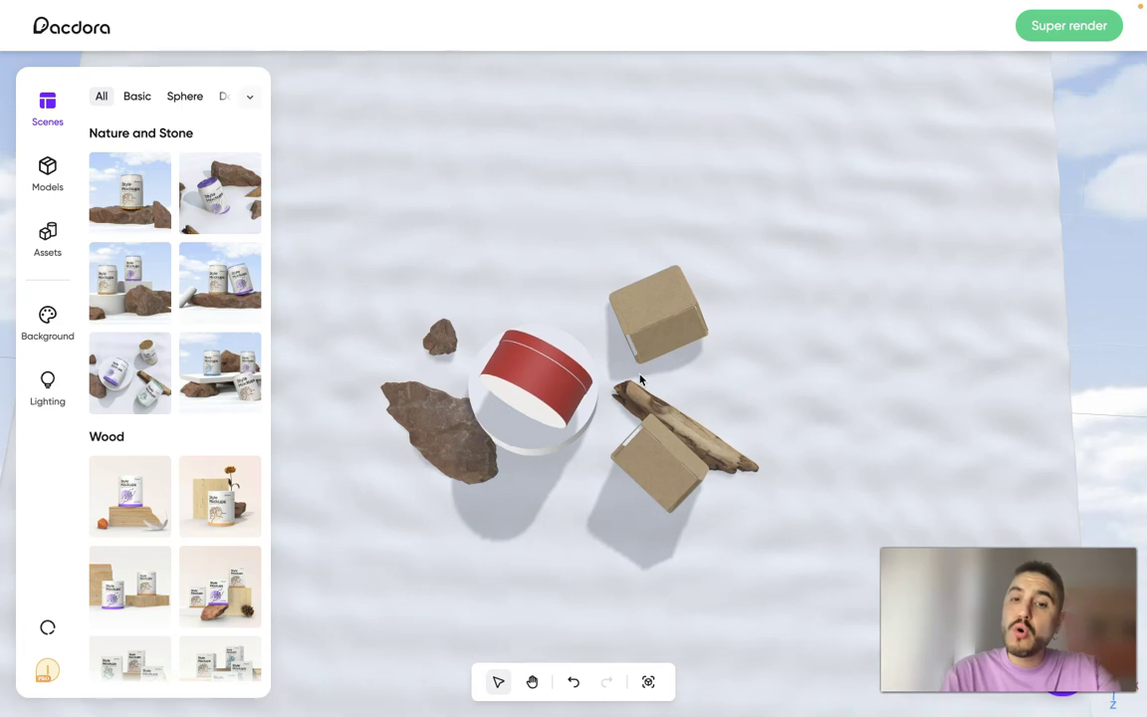
{"action": "scroll", "coordinate": [640, 380], "scroll_direction": "up", "scroll_amount": 2}
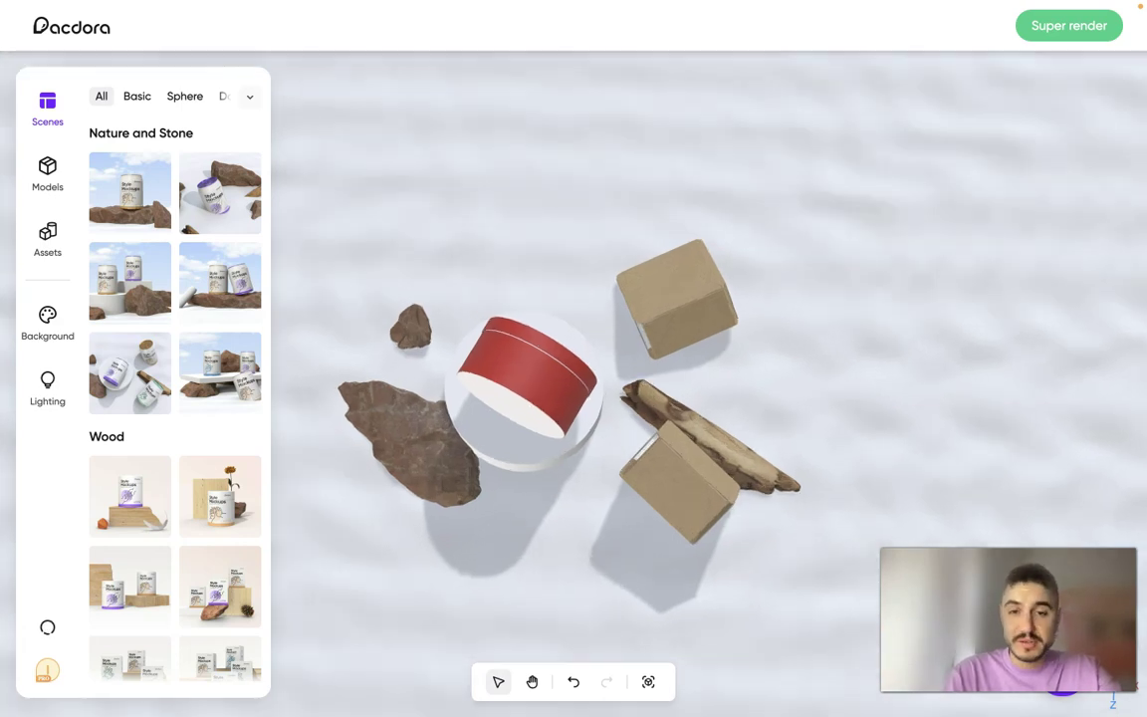